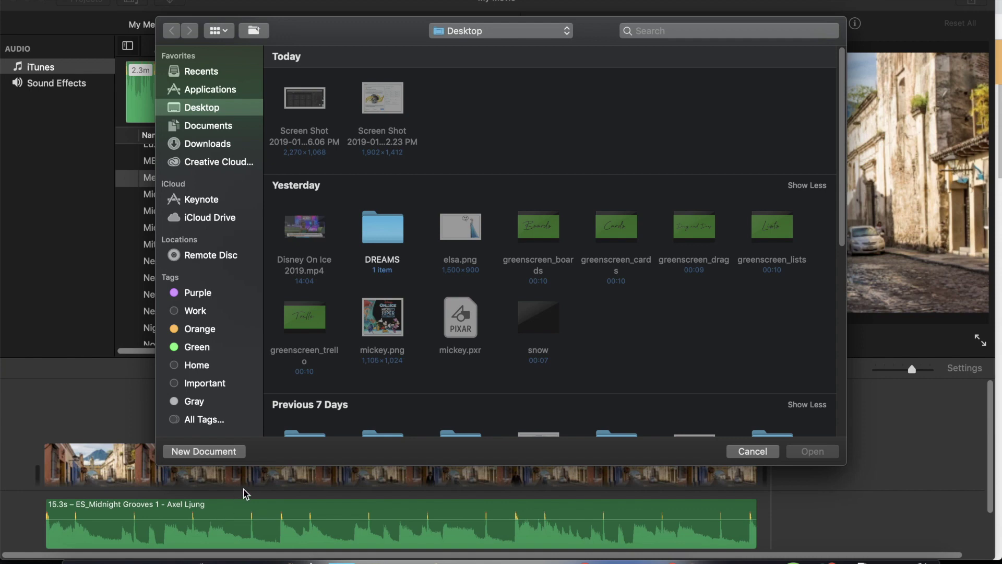
Launch Keynote from the Dock to start a new presentation
click(222, 452)
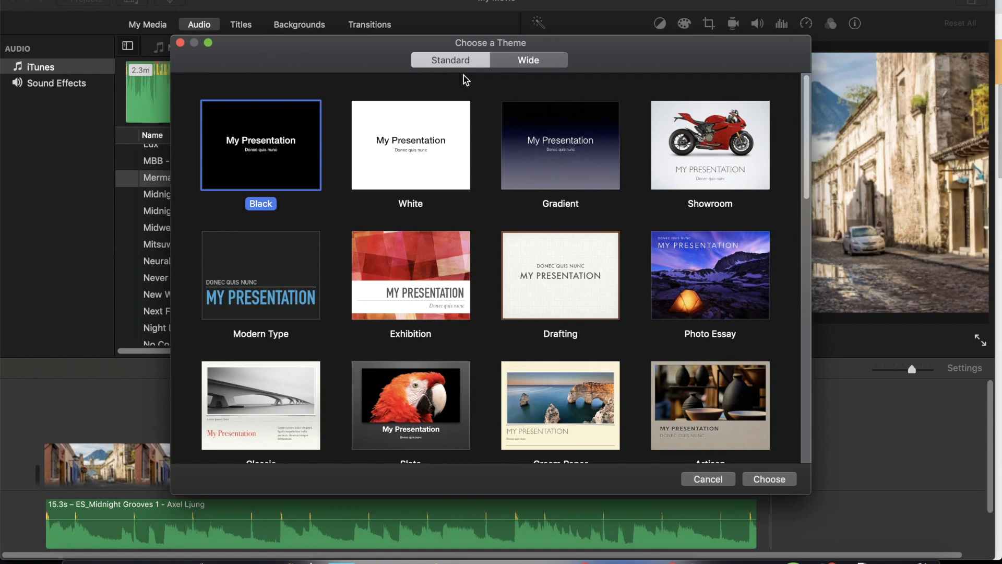
Show themes in Wide proportions and create the presentation with the Black theme
click(555, 65)
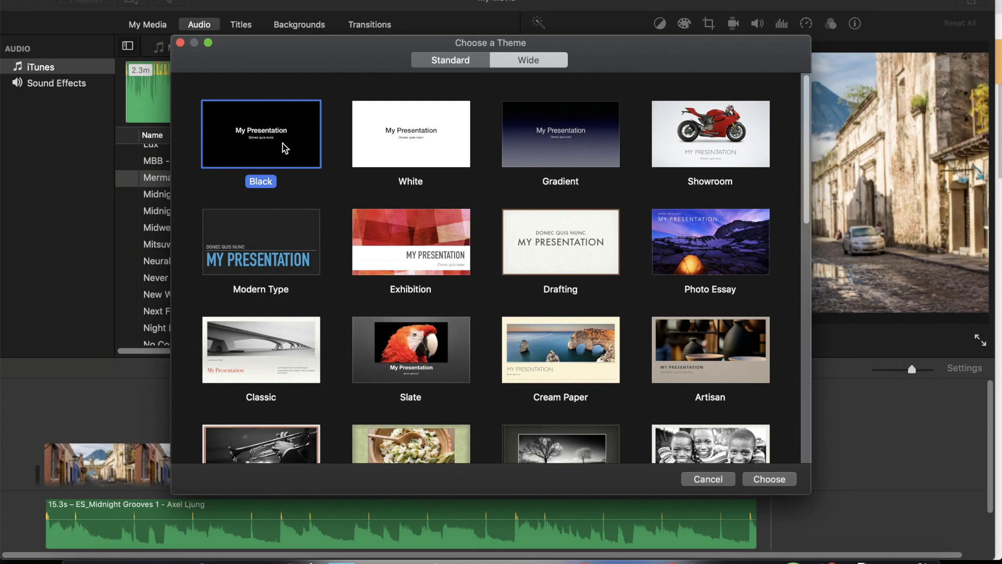
click(786, 479)
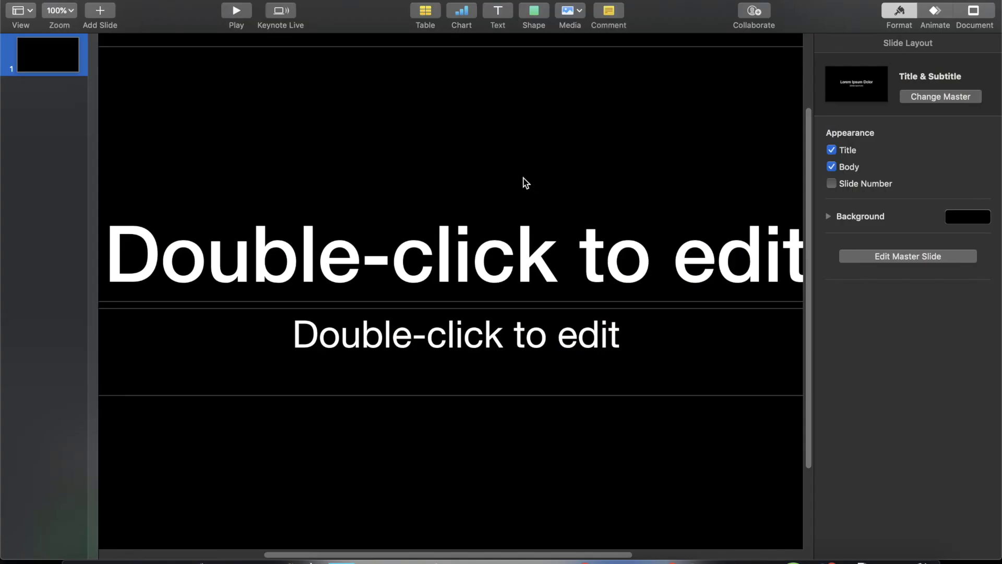
Delete the subtitle box and replace the title placeholder text with ANTIGUA
click(641, 361)
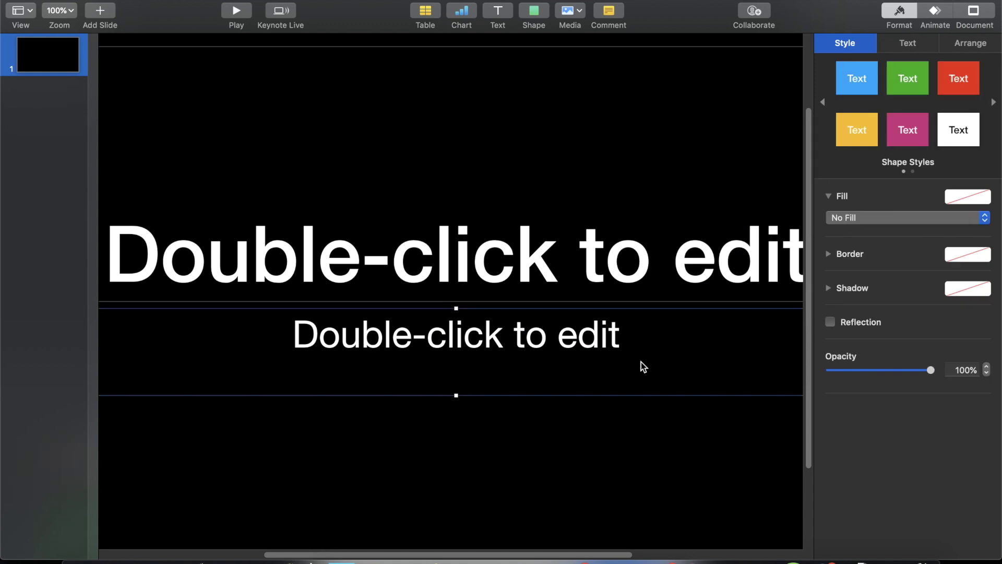
key(Delete)
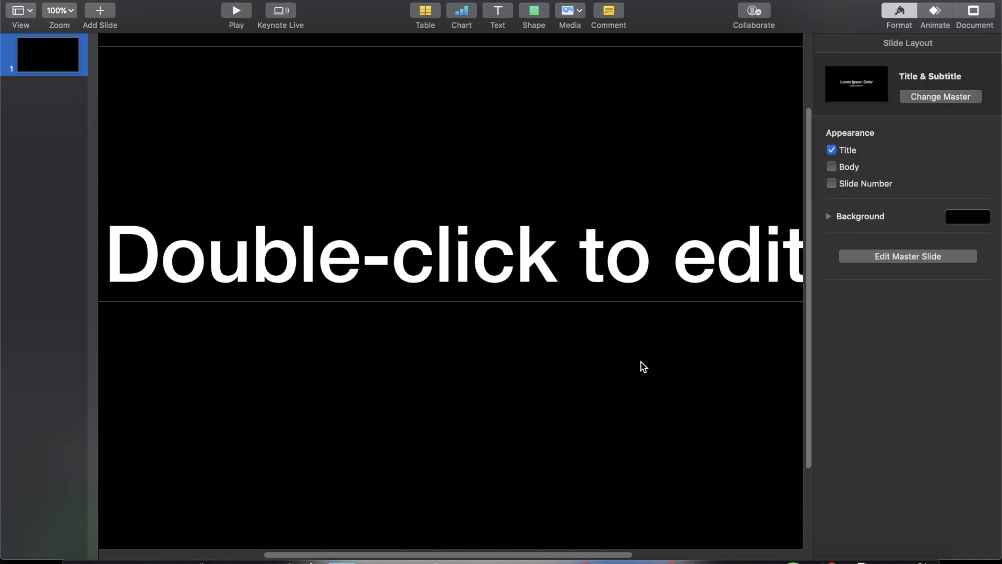
click(617, 297)
text(\)
drag(480, 257, 430, 241)
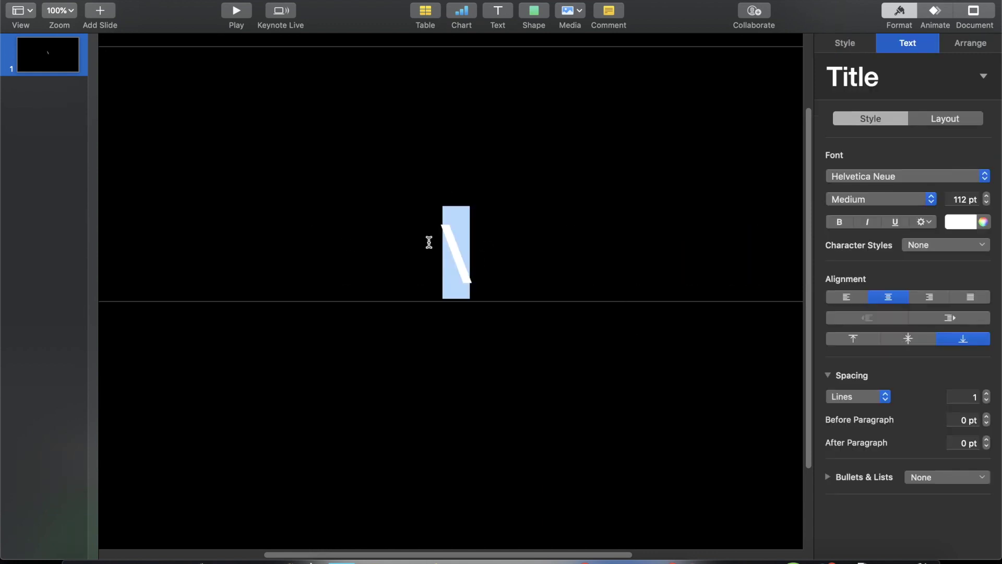
text(ANTIGUA)
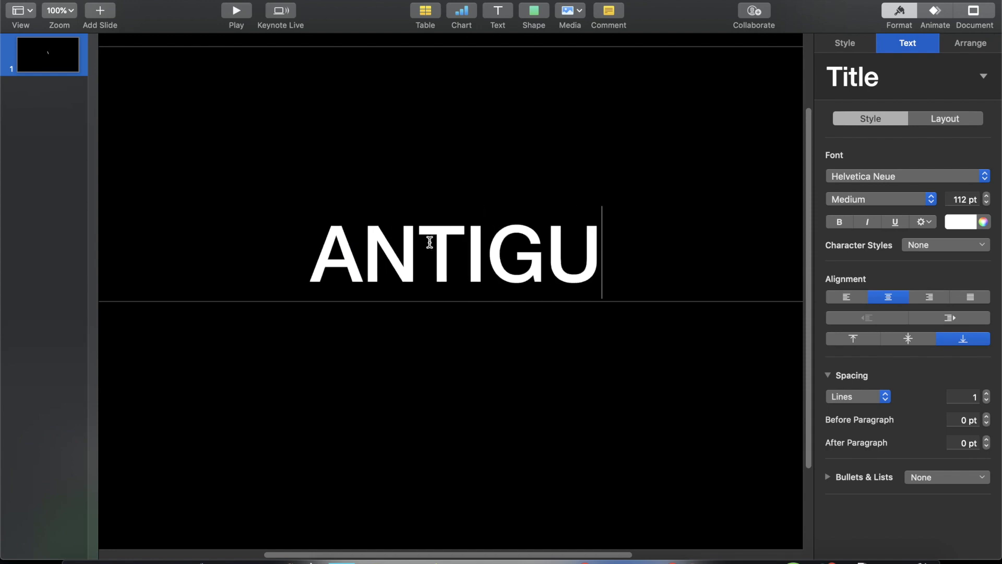
Check the iMovie project, dismiss its processing notification, then select all the ANTIGUA title text in Keynote
click(313, 560)
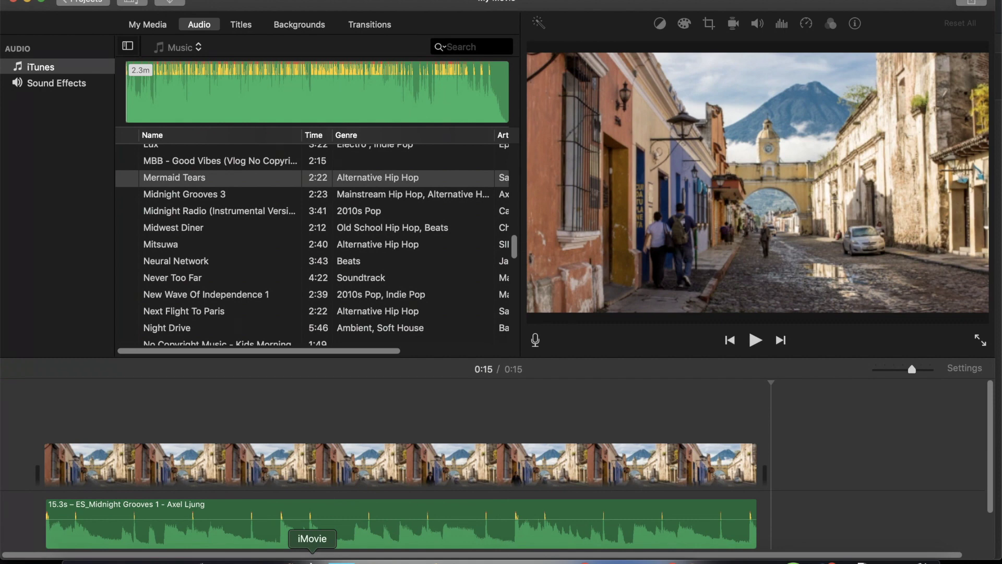
click(966, 9)
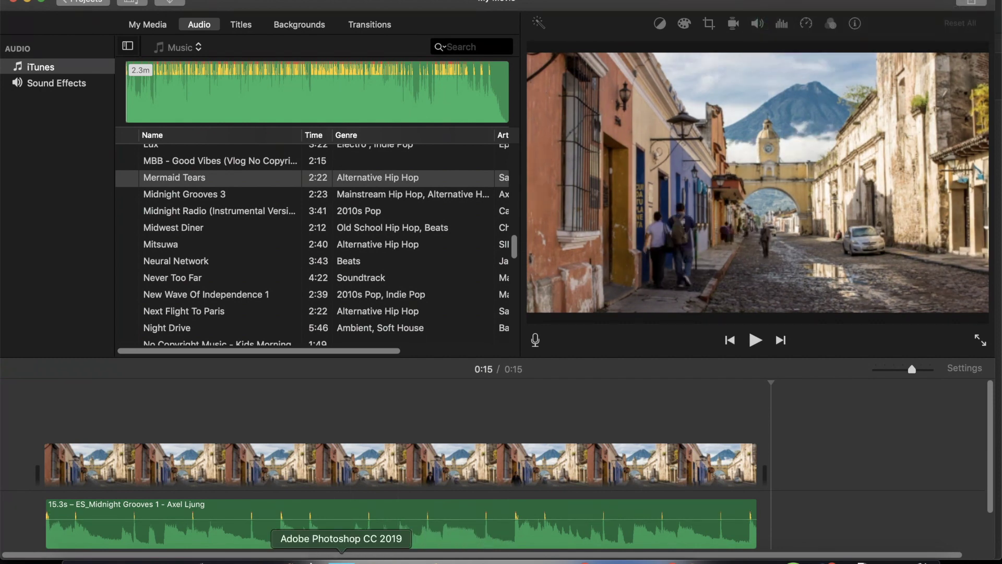
click(251, 559)
click(628, 246)
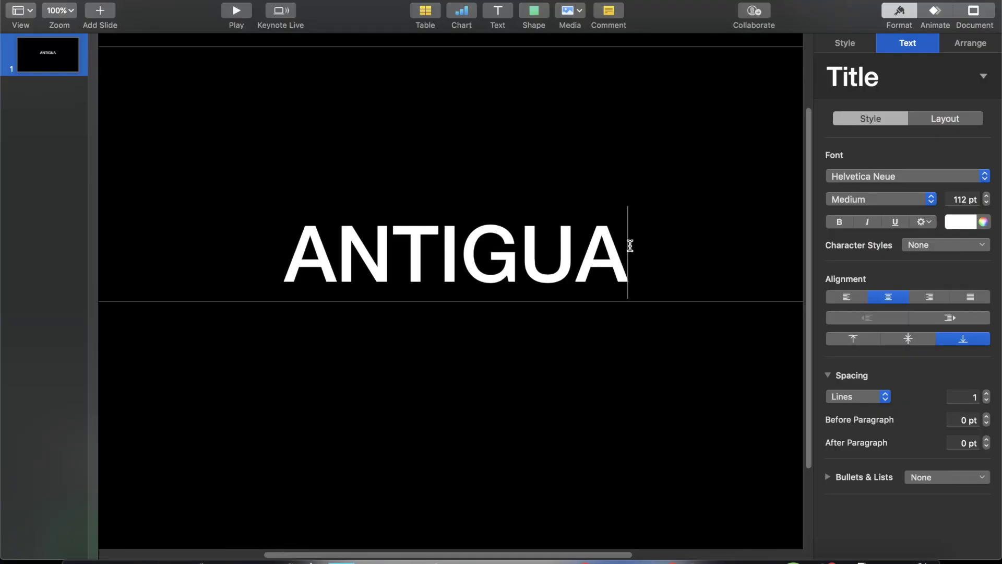
key(super+a)
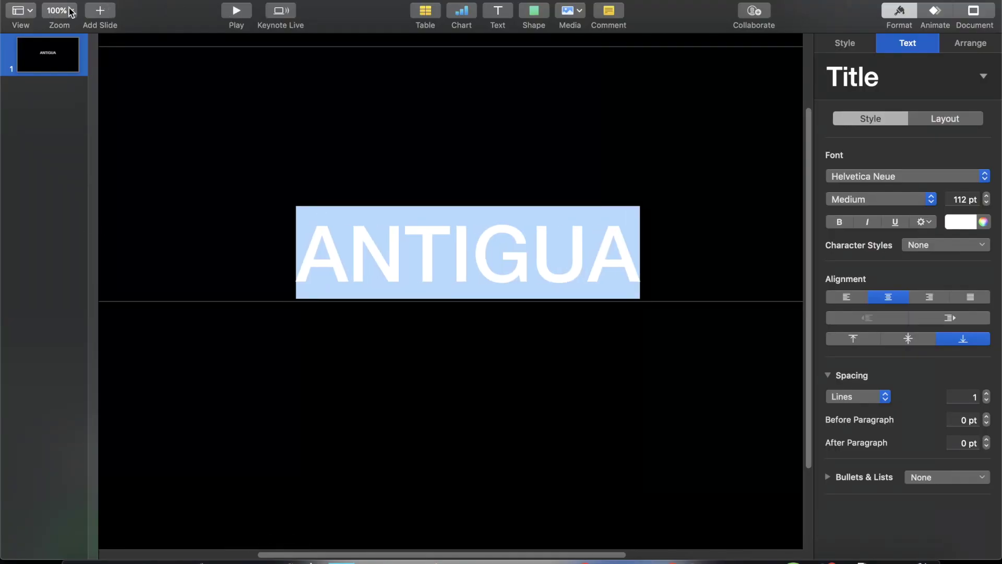
click(68, 11)
Zoom the slide to 50% and enlarge the ANTIGUA title to 500, then 700 pt
click(67, 40)
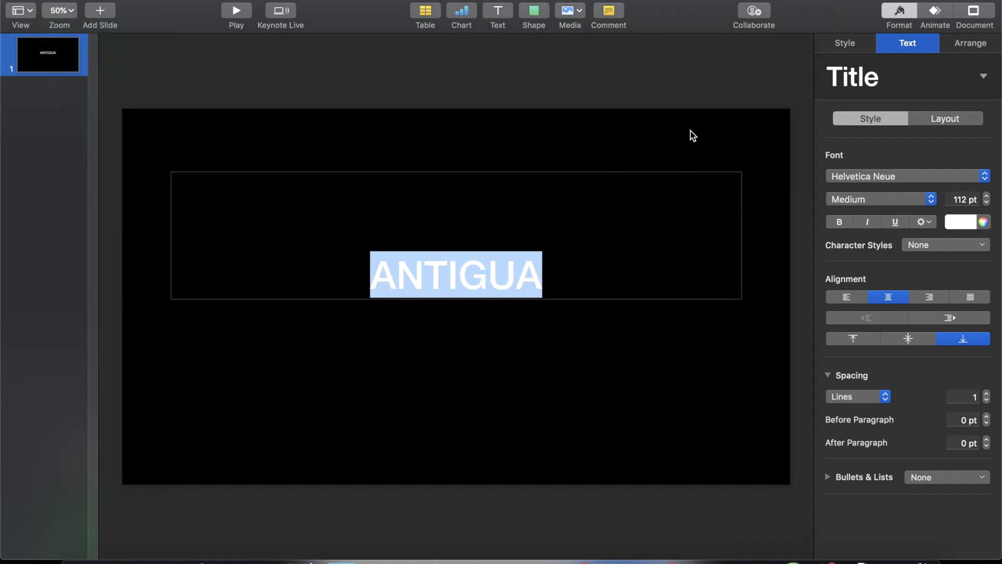
click(563, 269)
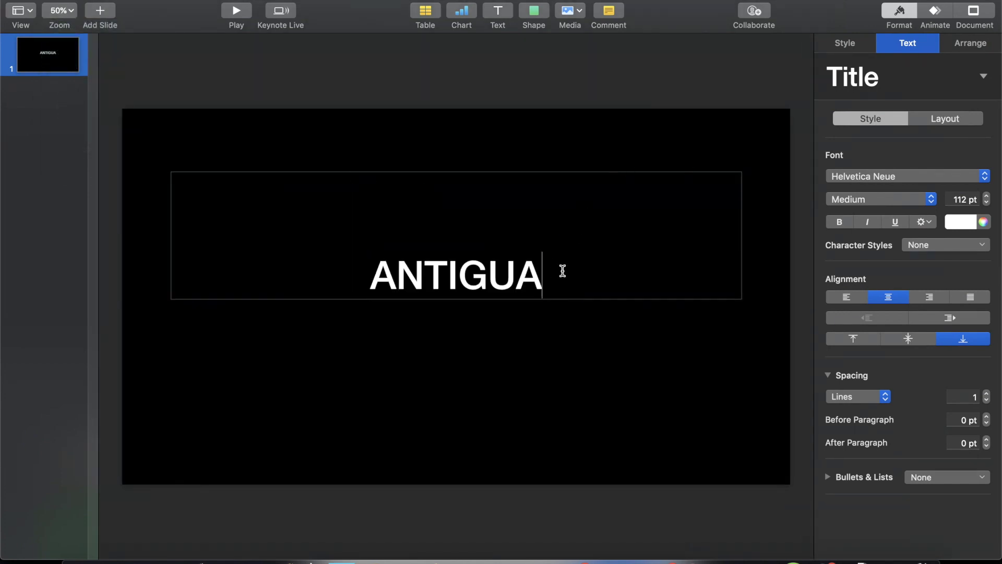
drag(562, 271, 320, 260)
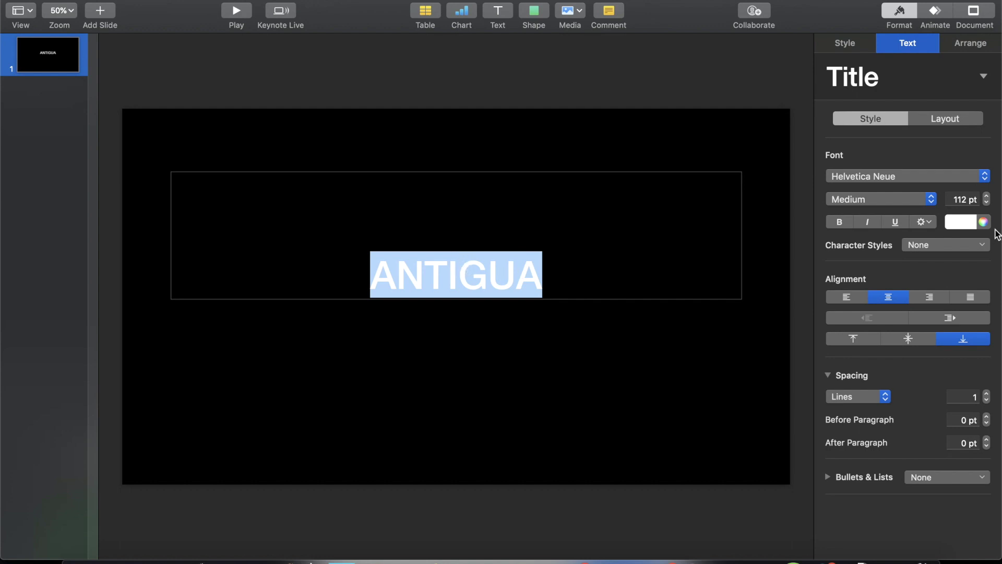
click(967, 200)
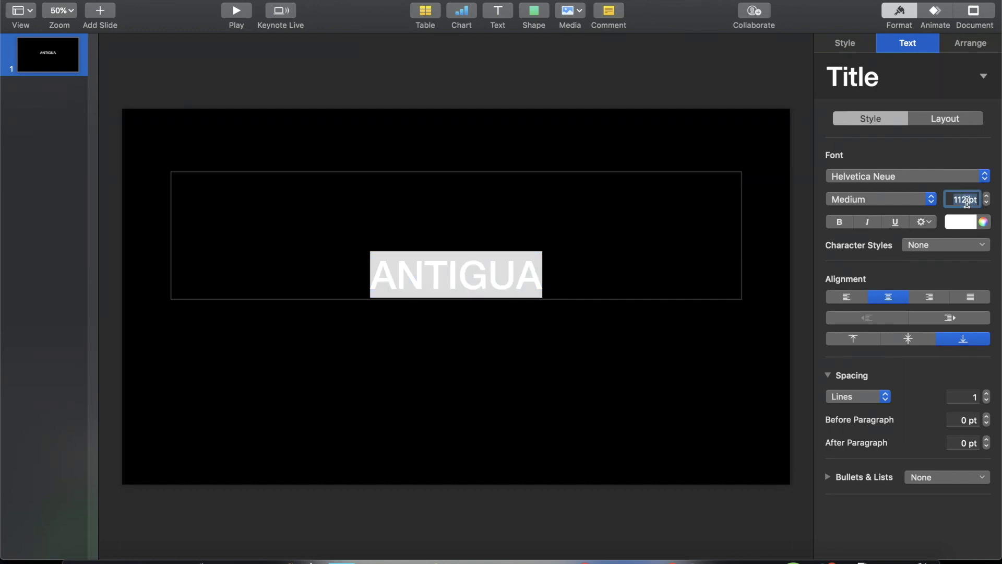
text(500)
key(Return)
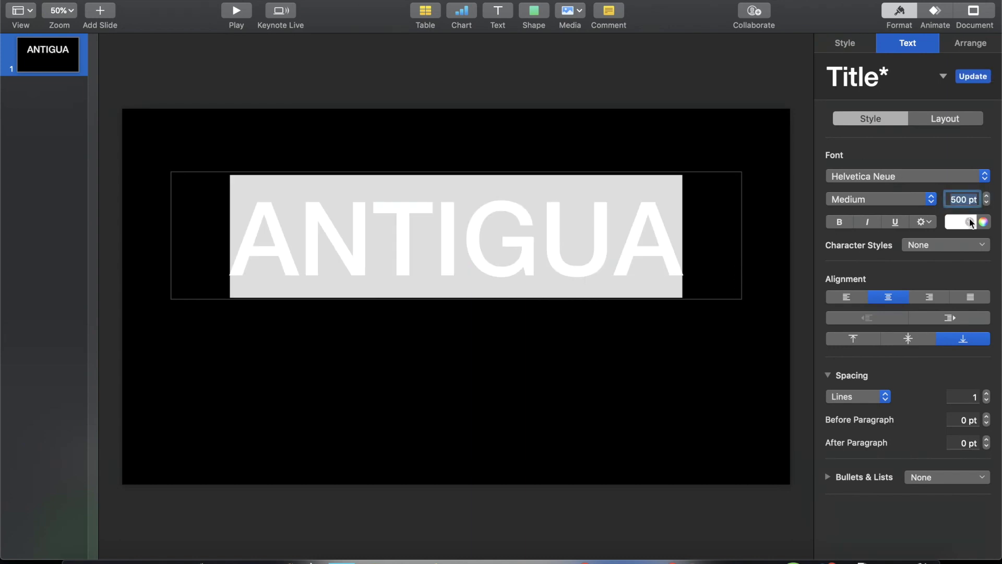
click(952, 199)
key(Delete)
text(6)
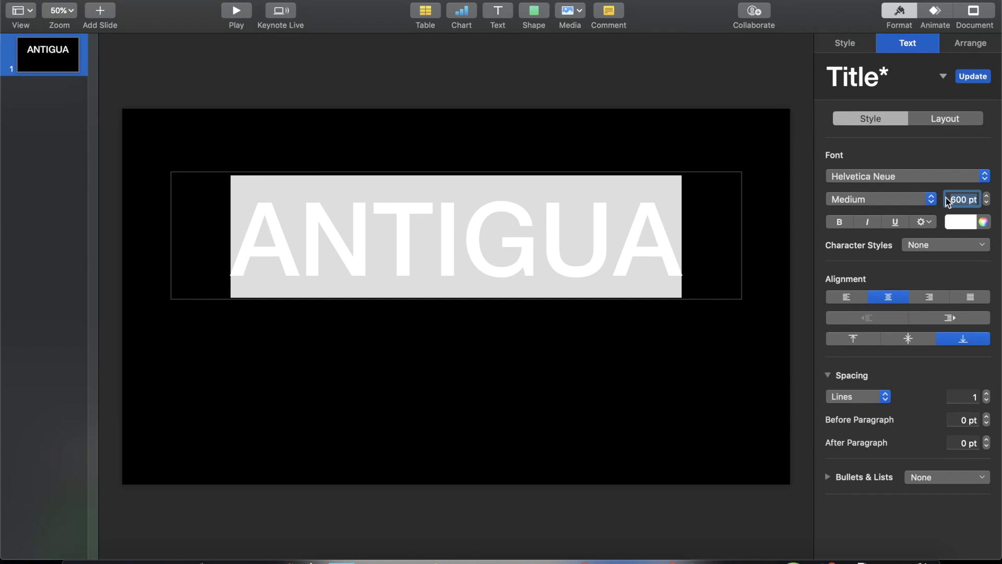
key(BackSpace)
text(7)
key(Return)
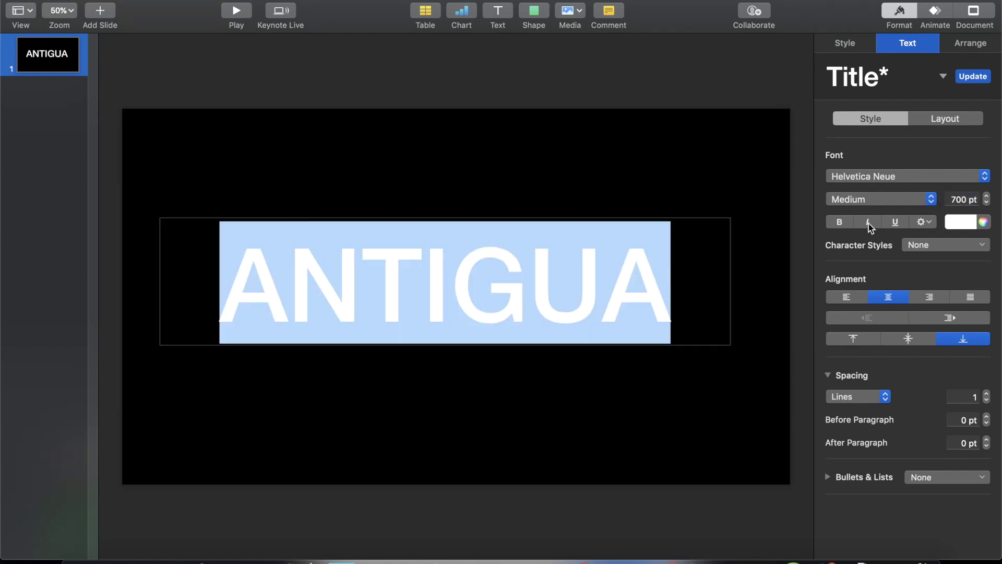
Change the title font to Impact at 1000 pt
click(928, 174)
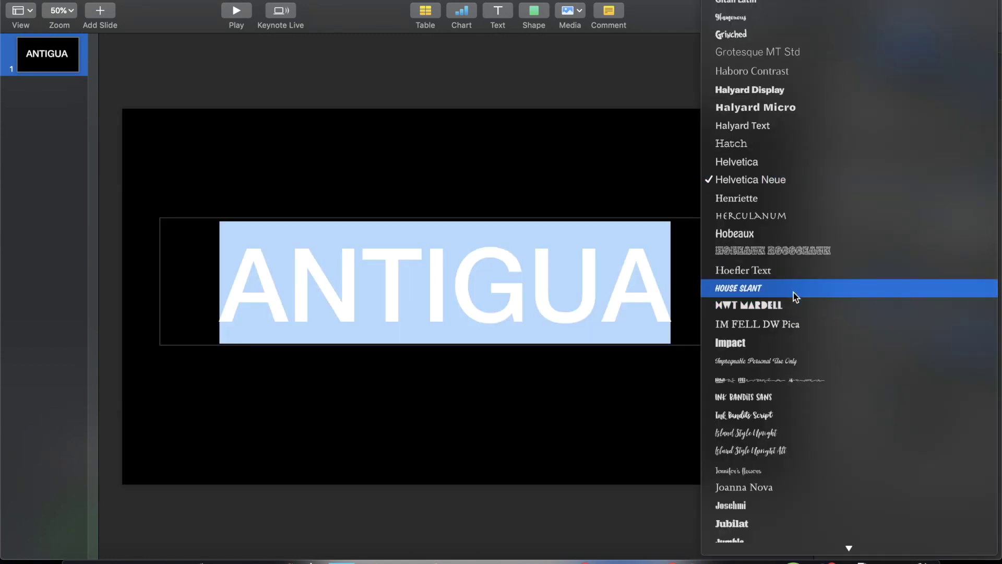
click(771, 318)
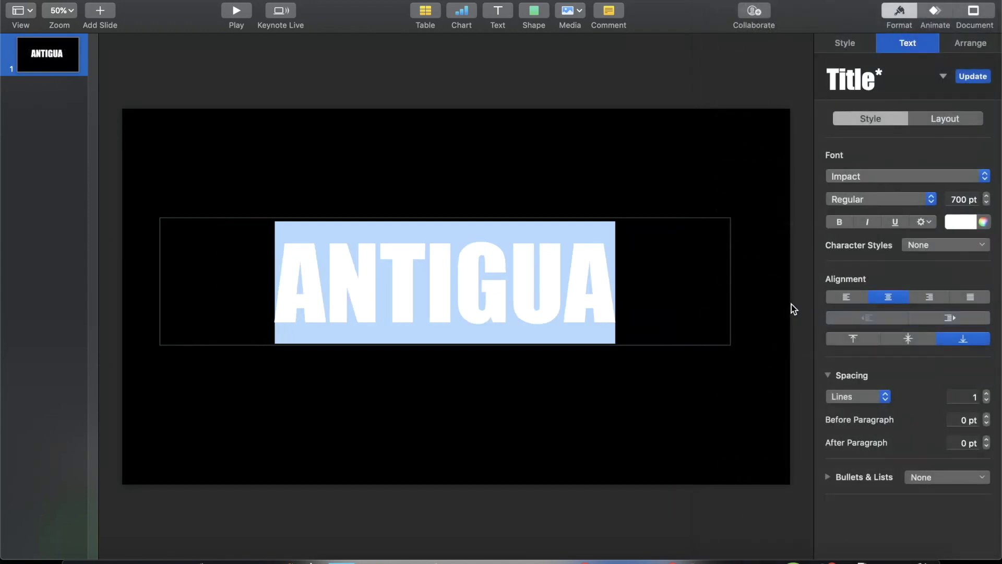
click(955, 199)
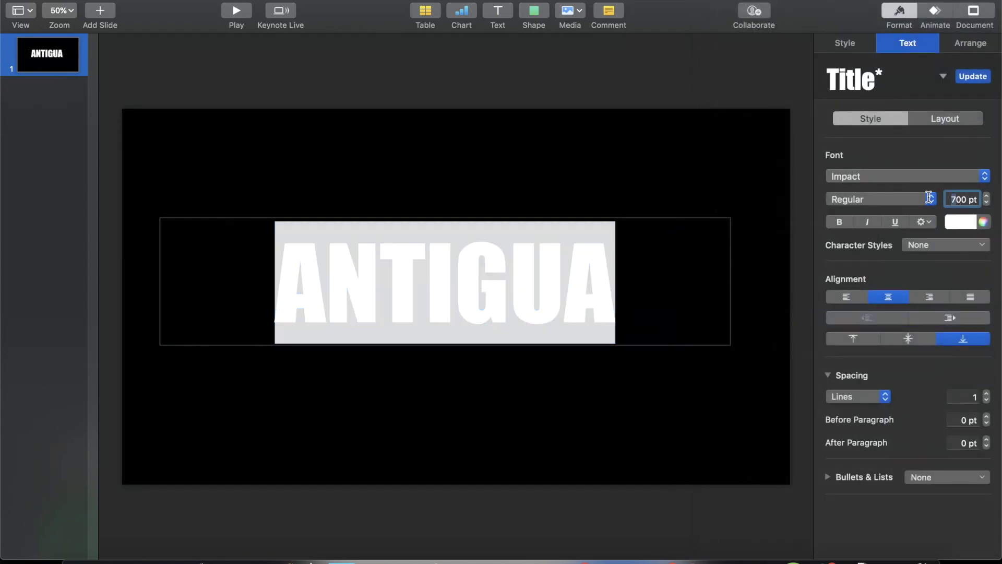
text(1000)
key(Return)
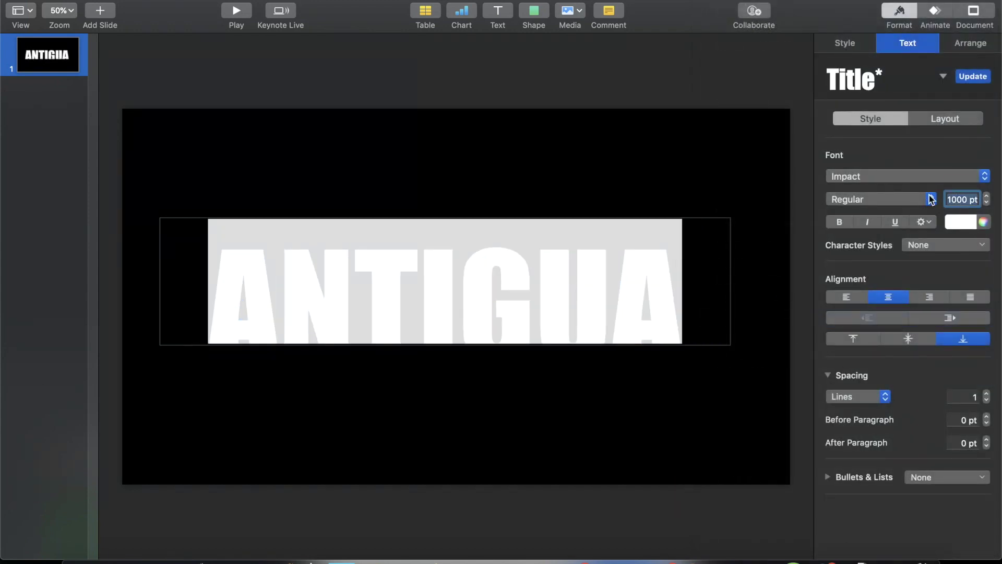
click(699, 356)
Drag the ANTIGUA title box to the slide centre and check the slide background colour options
click(641, 283)
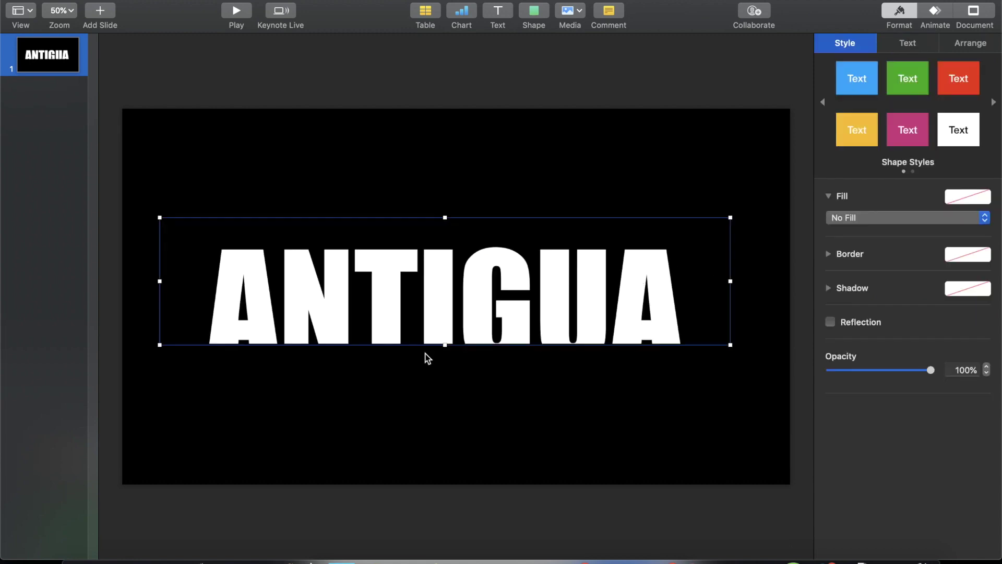
mouse_move(451, 345)
mouse_down()
mouse_move(449, 403)
mouse_move(459, 304)
mouse_move(466, 351)
mouse_up()
drag(556, 258, 555, 269)
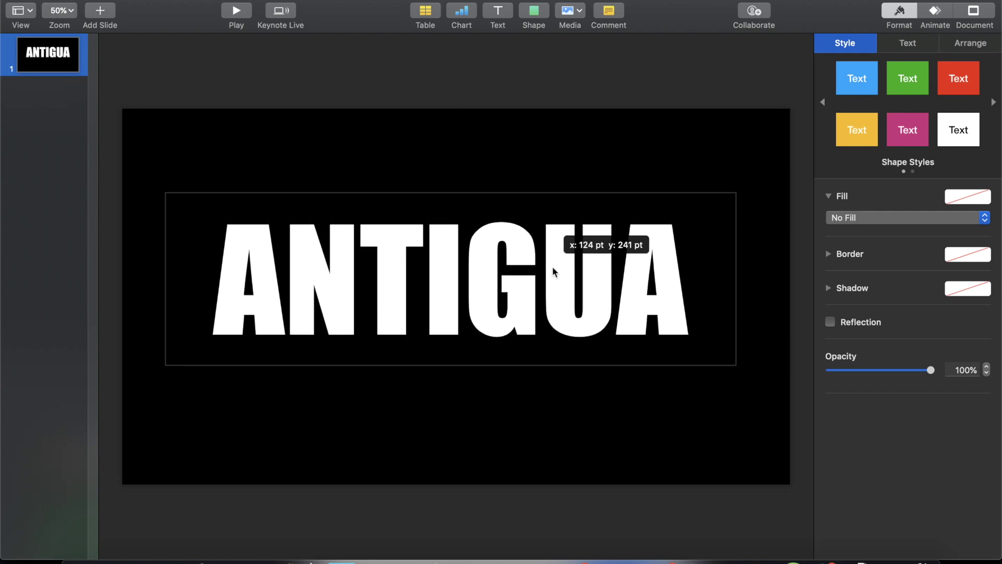
drag(552, 266, 556, 264)
click(679, 68)
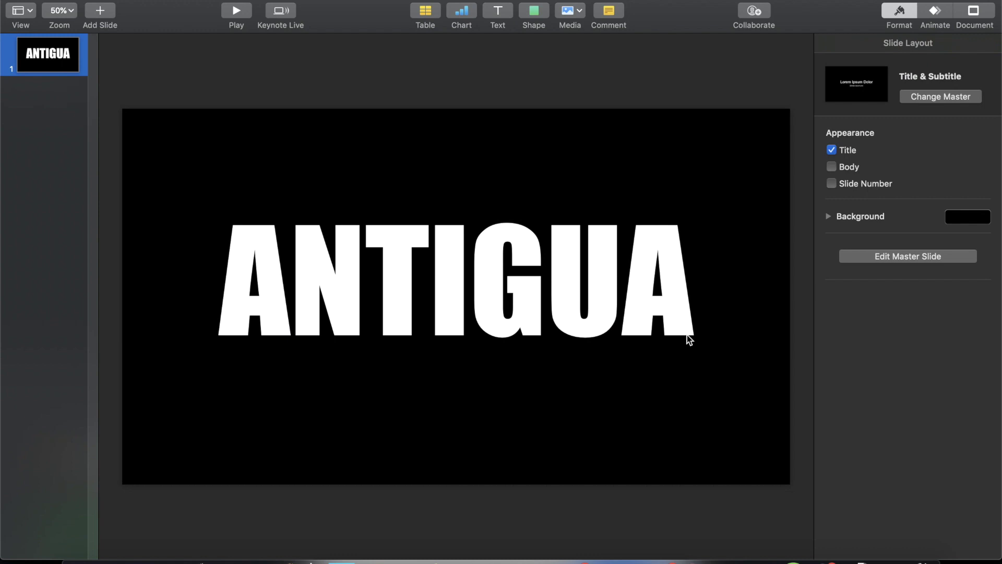
click(983, 219)
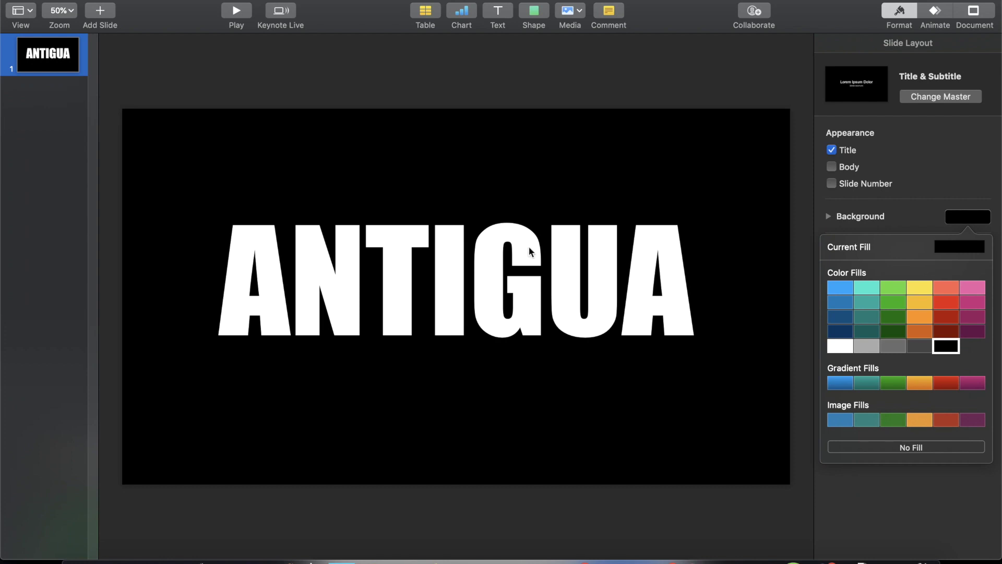
click(590, 245)
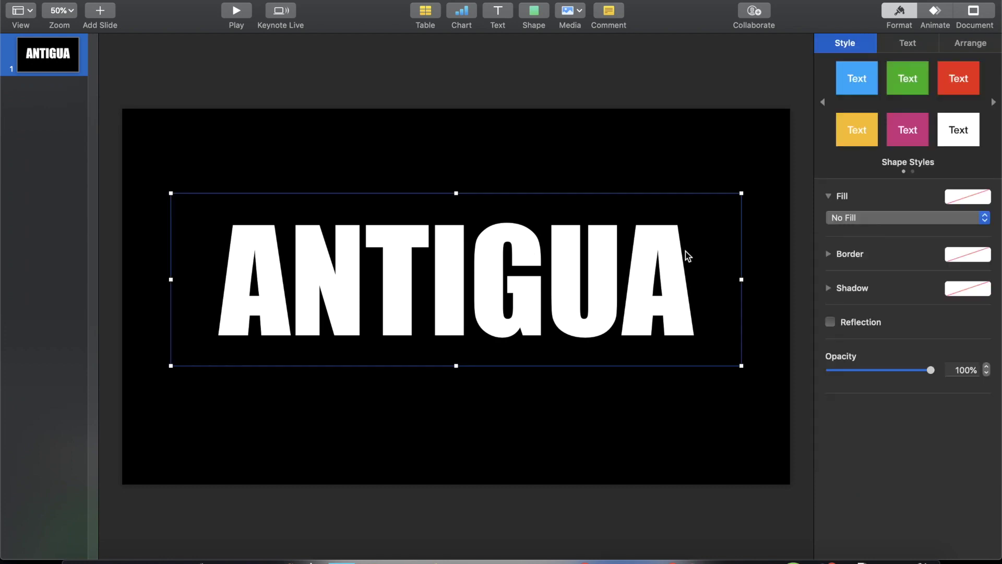
Colour the ANTIGUA title text green
double_click(668, 253)
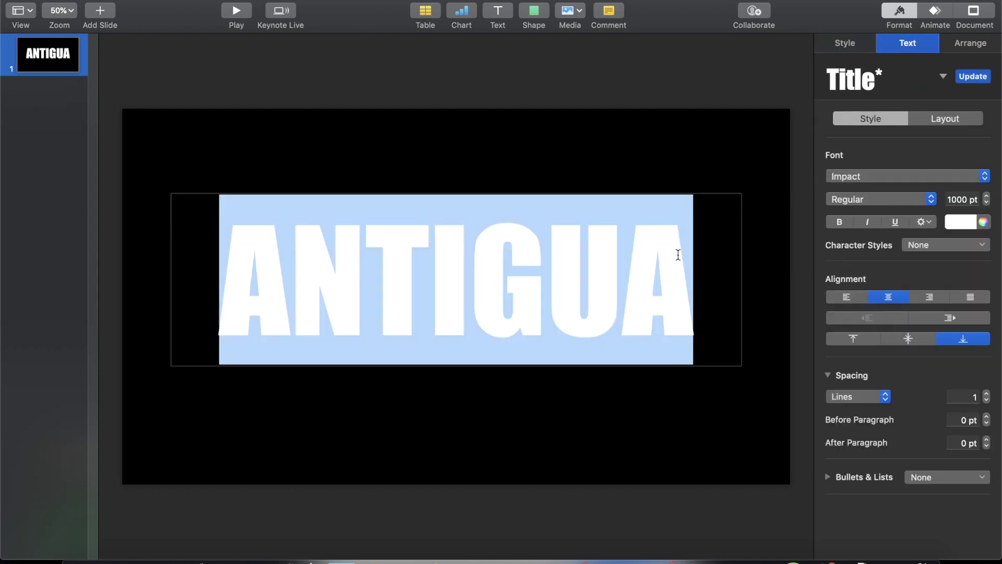
click(975, 221)
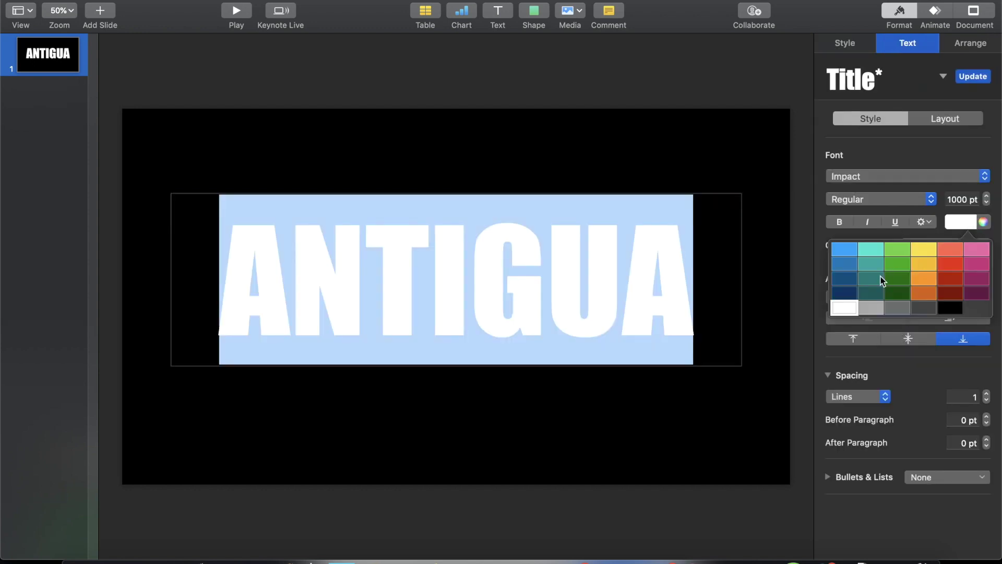
click(884, 278)
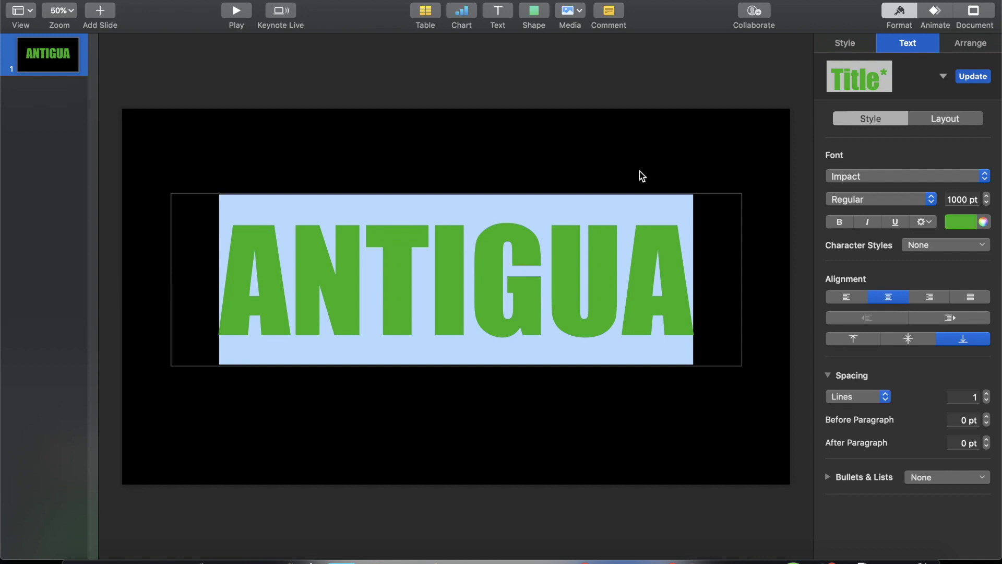
click(636, 63)
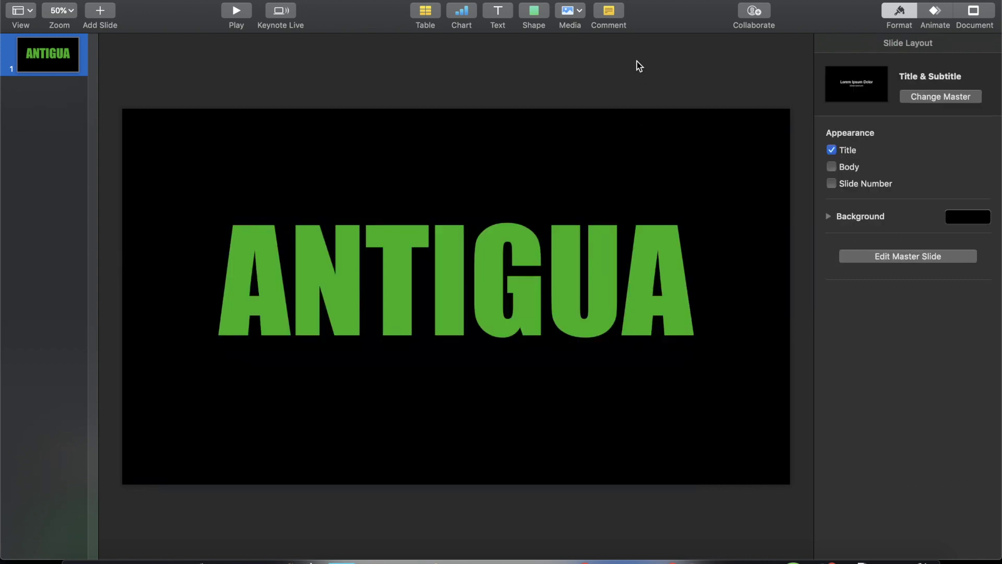
Select the ANTIGUA text box as an object and bring up its Animate build settings
double_click(657, 250)
click(729, 201)
click(640, 238)
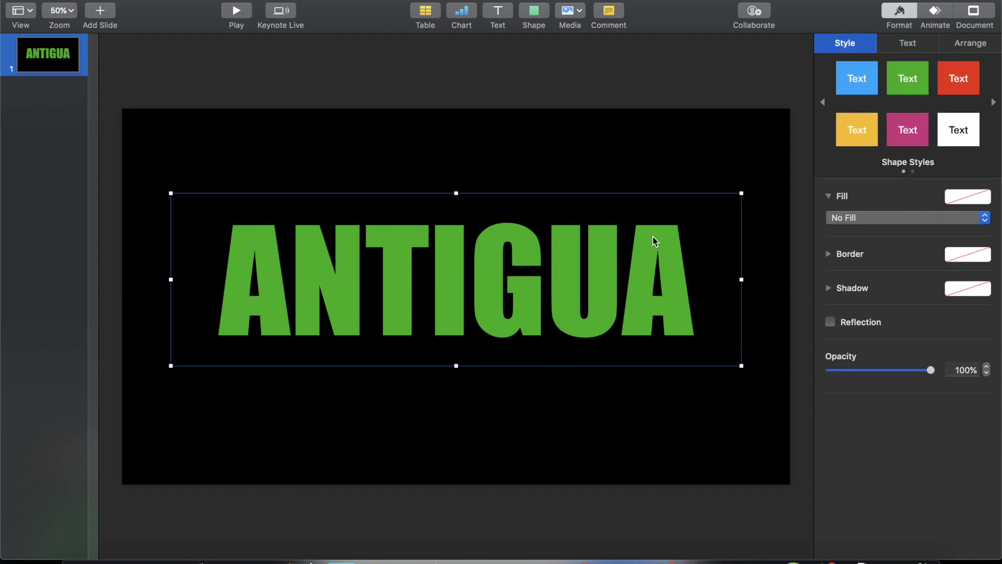
click(936, 12)
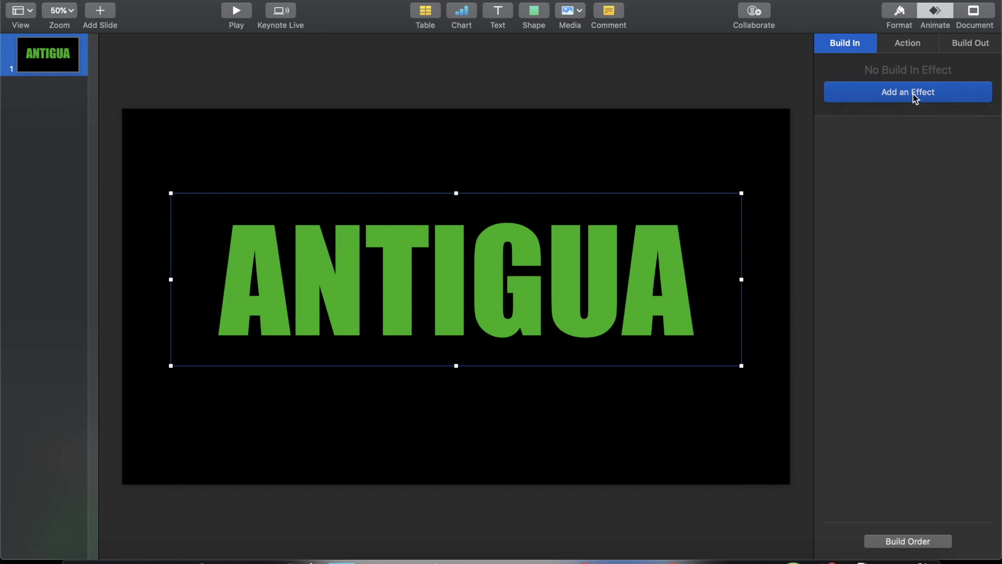
Try Typewriter and Drop, then settle on a 3.00 s Drift and Scale build-in and preview it
click(915, 97)
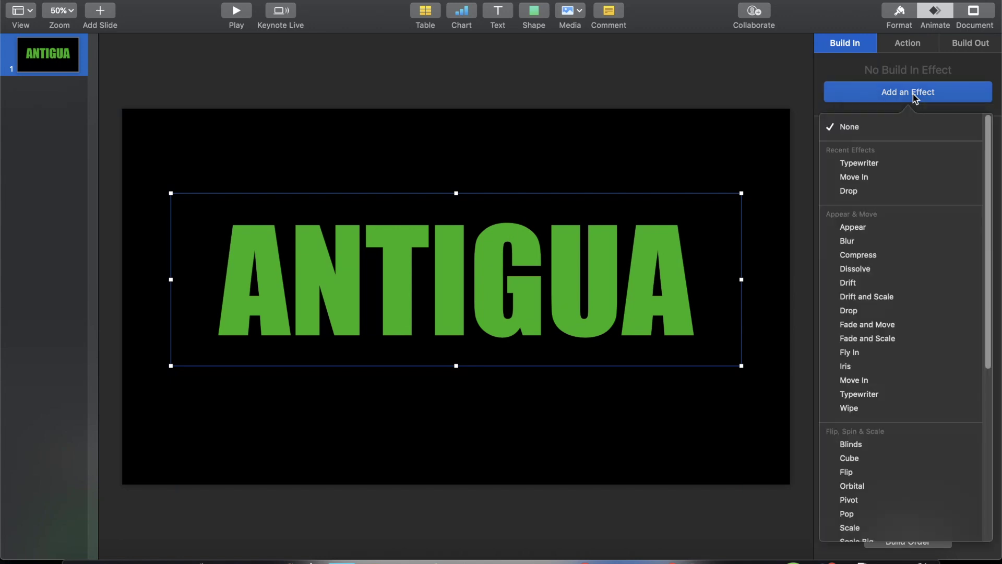
click(877, 165)
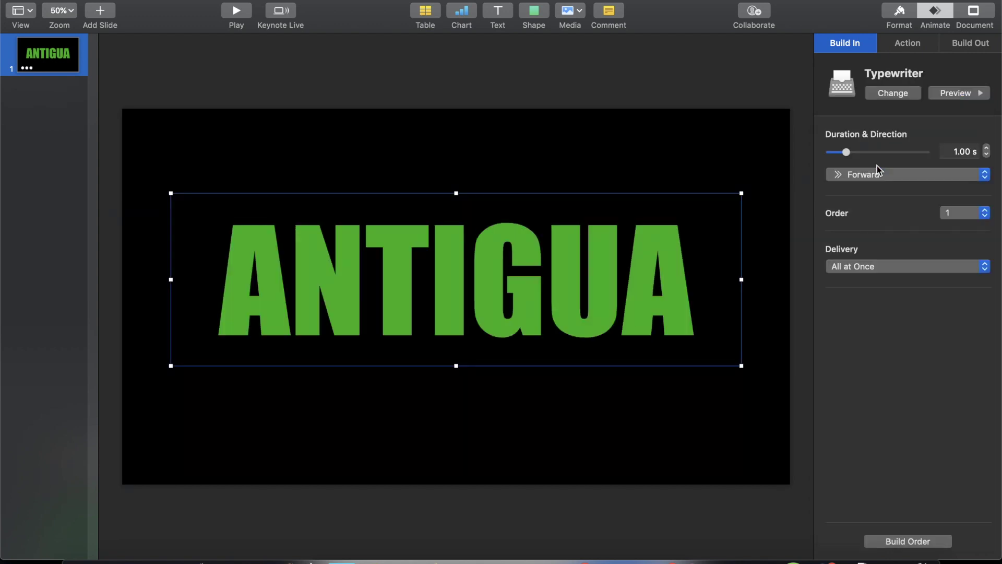
click(900, 94)
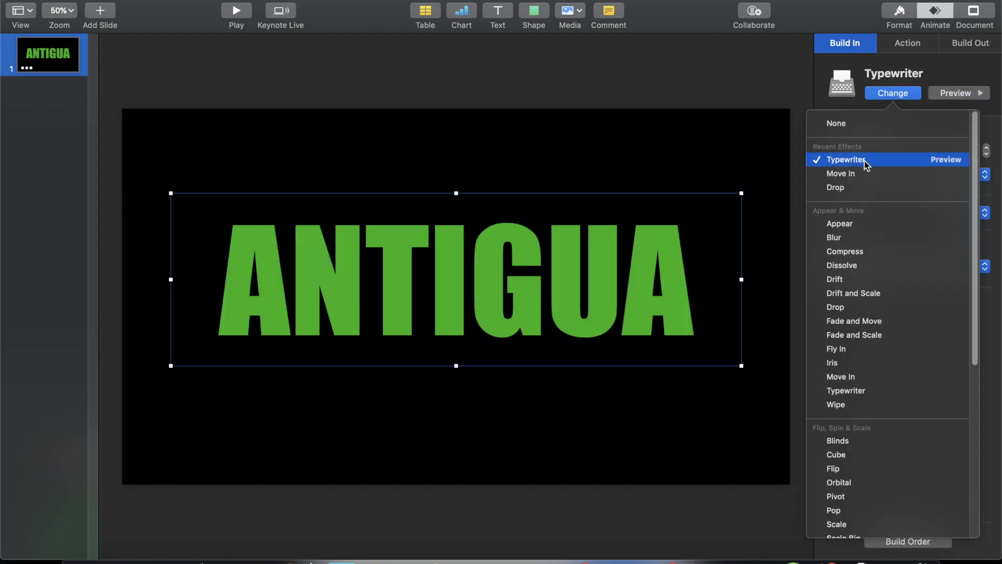
click(852, 191)
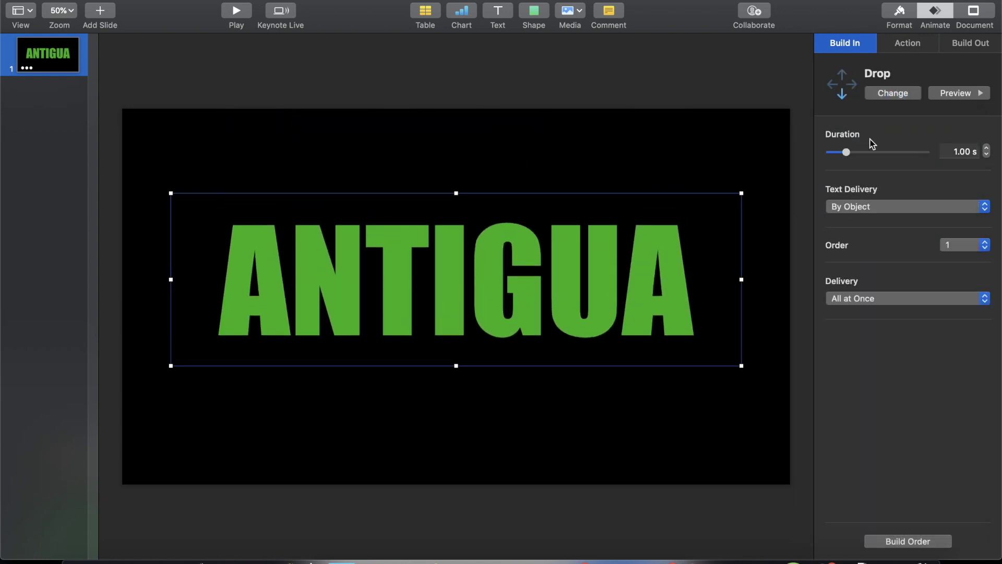
click(901, 95)
scroll(870, 305, down, 1)
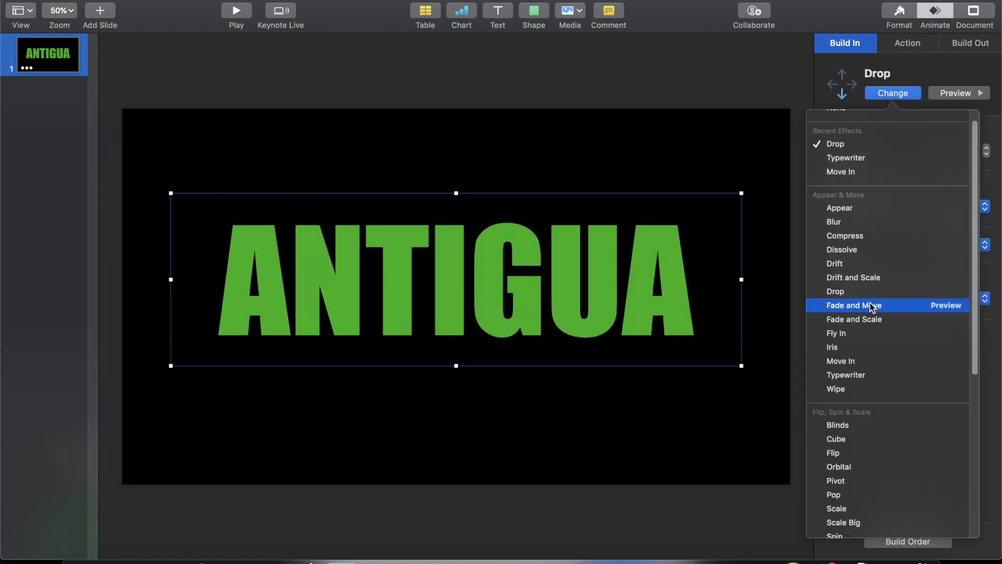
click(871, 277)
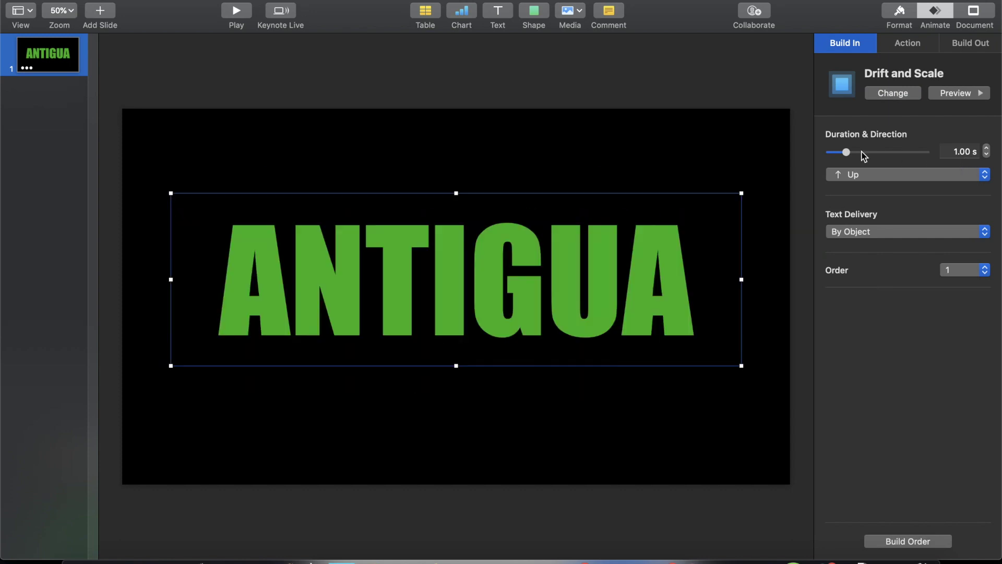
drag(845, 151, 863, 153)
click(969, 92)
click(922, 43)
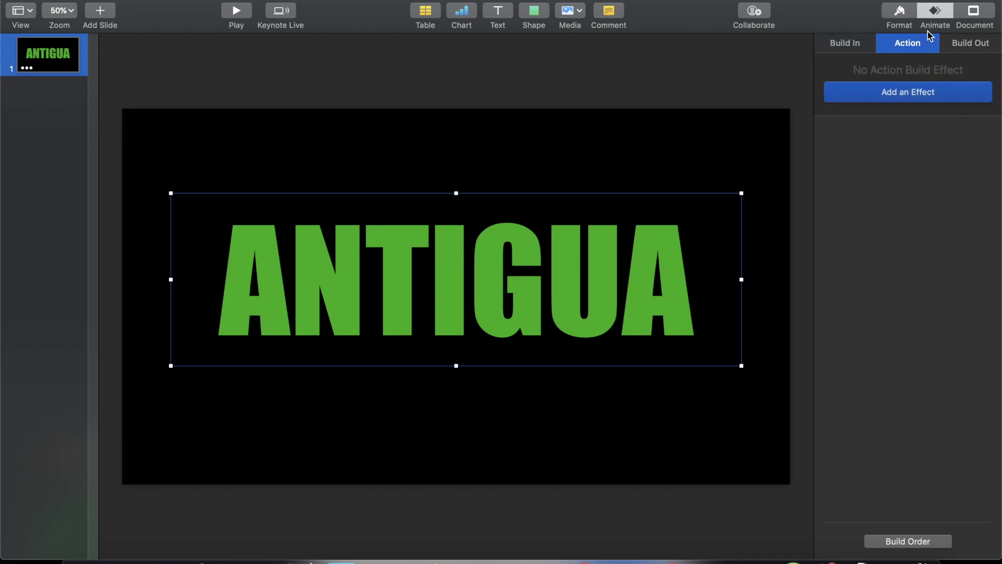
Add a Move action to ANTIGUA, then swap it for Scale and preview it
click(910, 93)
click(860, 163)
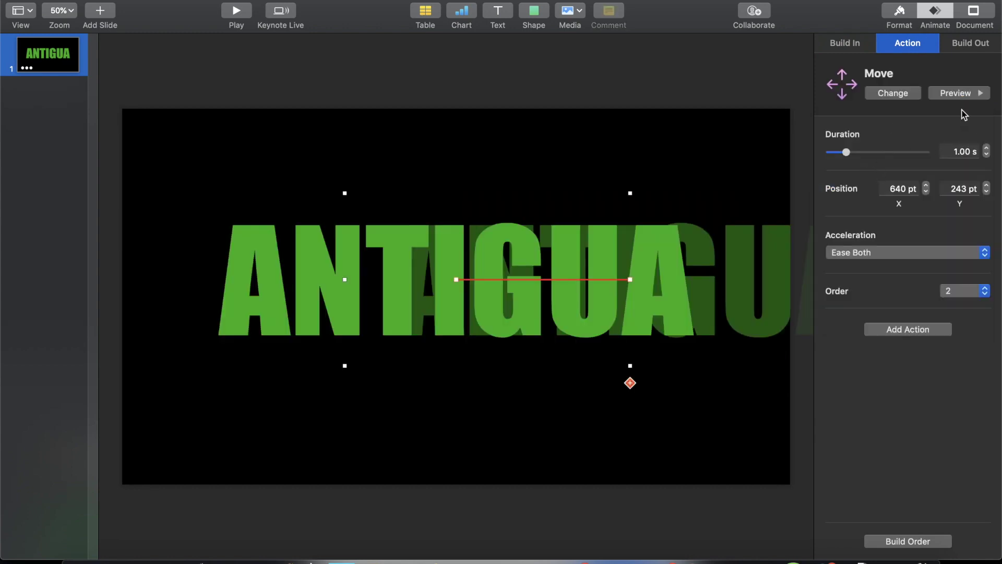
click(887, 97)
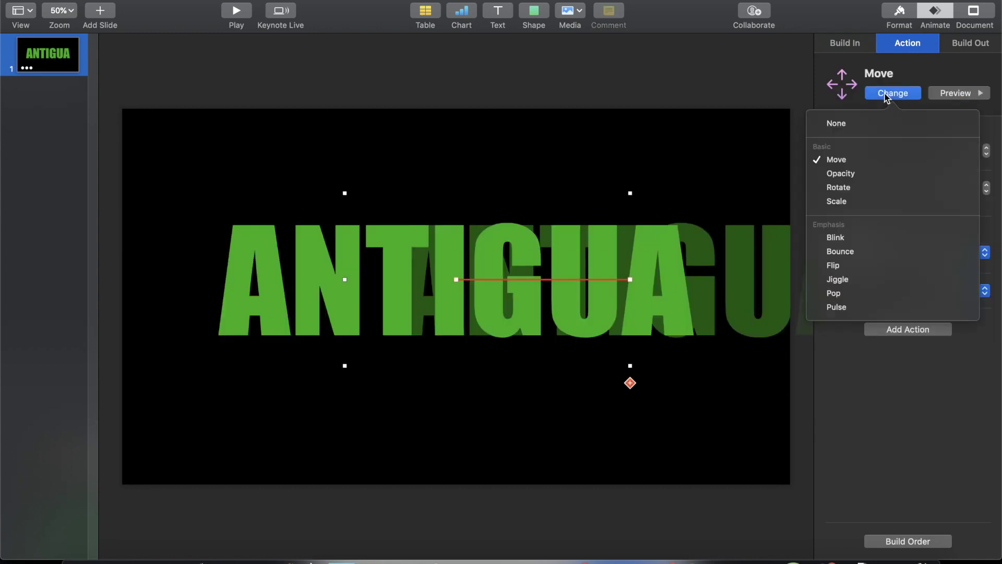
click(850, 202)
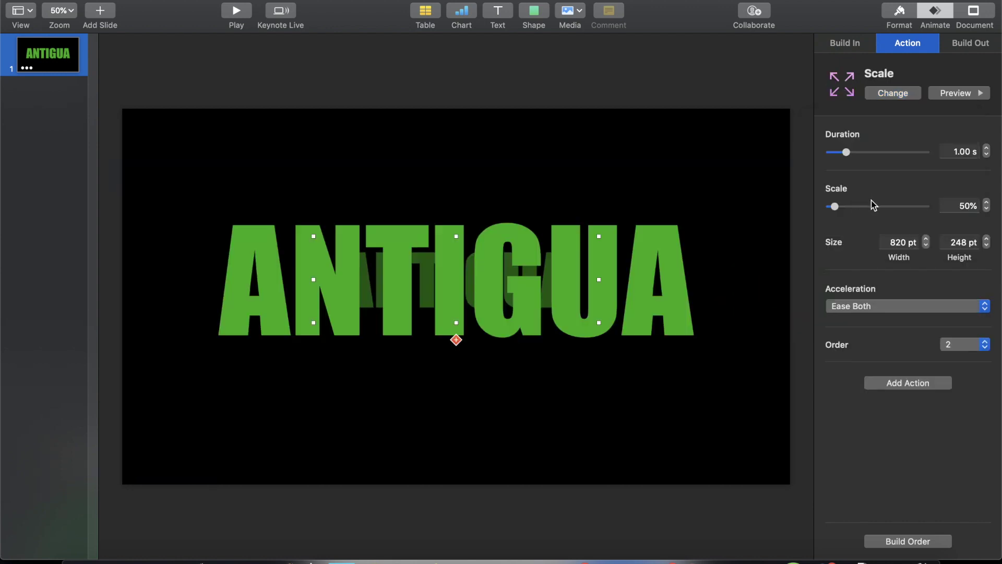
click(959, 93)
Try Blink, then settle on a 1.00 s Bounce action with 4 bounces and preview it
click(895, 95)
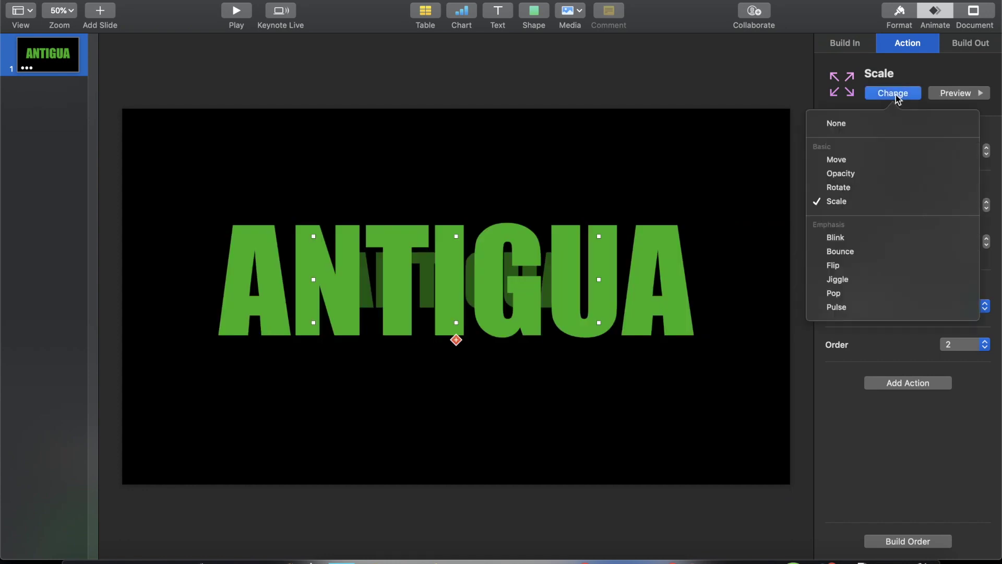
click(846, 237)
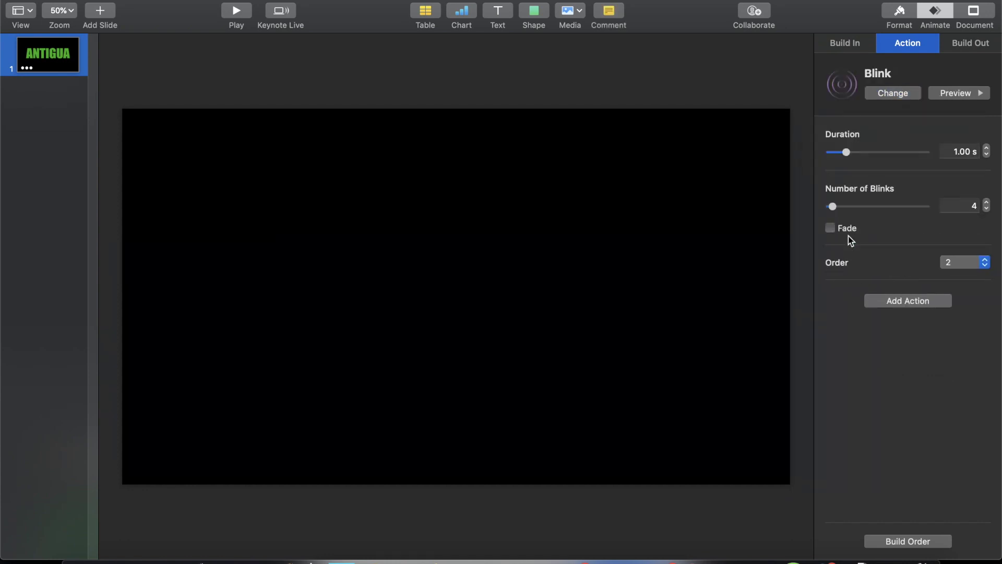
click(896, 94)
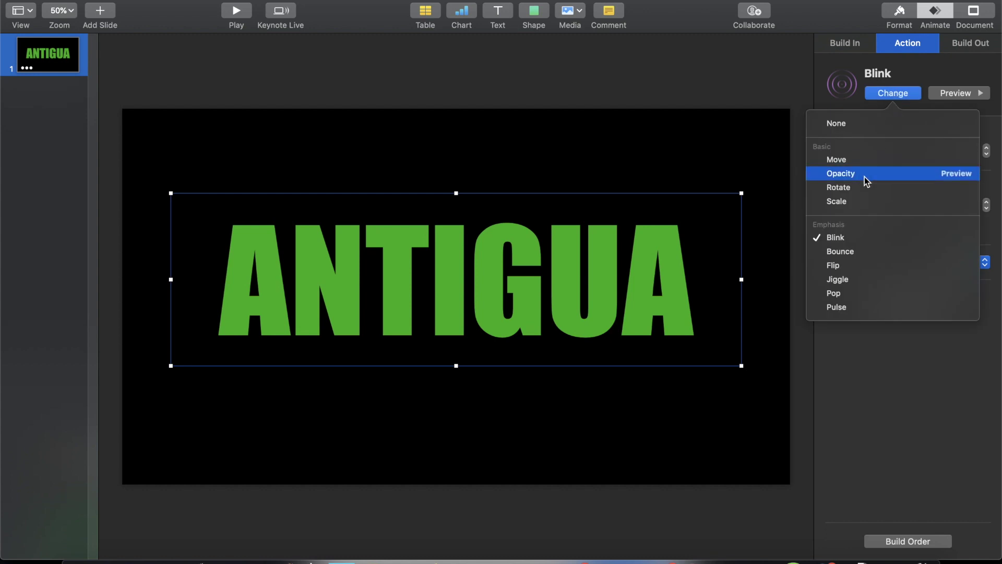
click(857, 254)
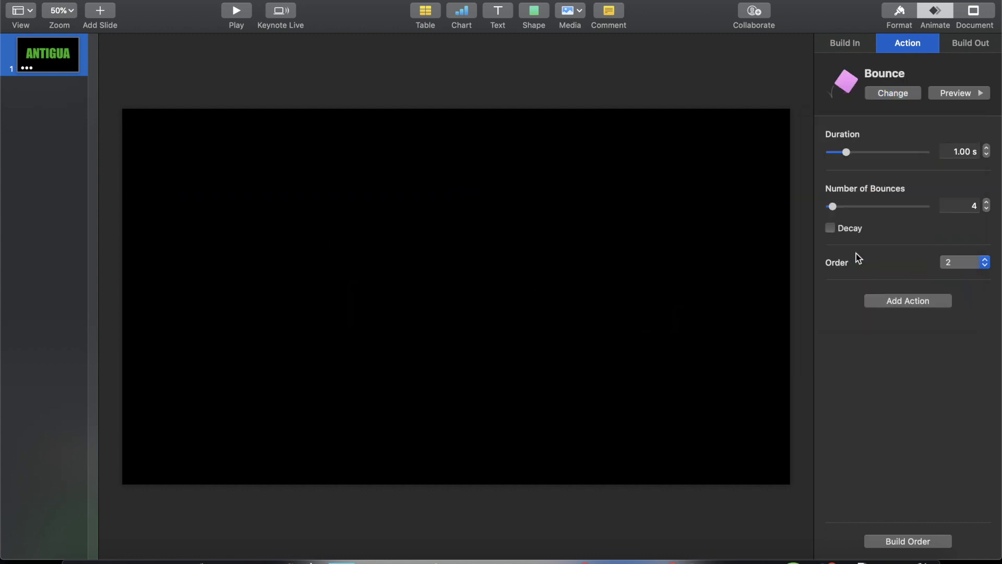
click(964, 94)
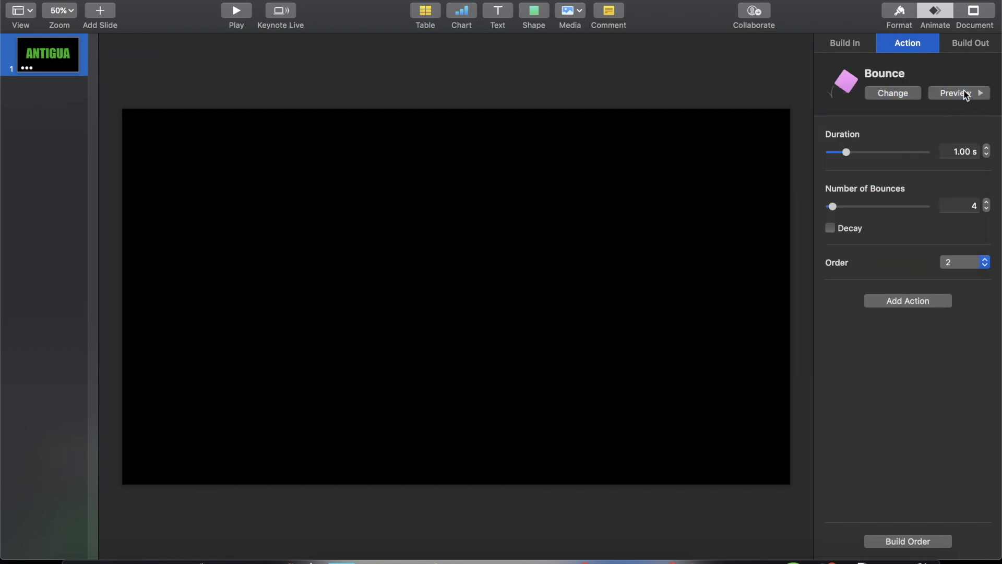
click(896, 93)
click(933, 75)
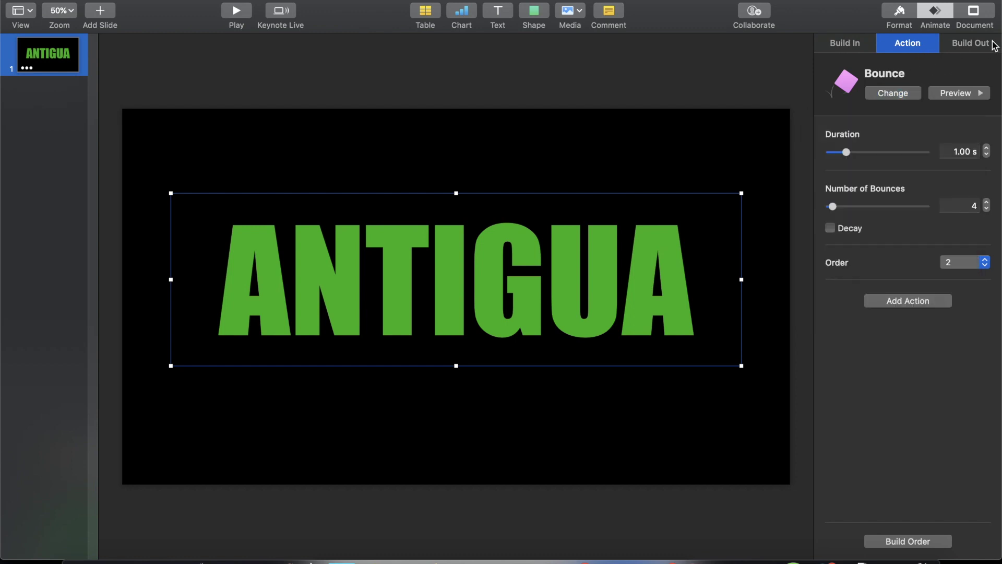
click(980, 46)
Set the build-out to Expand lasting 2.00 s, then show the Build Order list
click(916, 93)
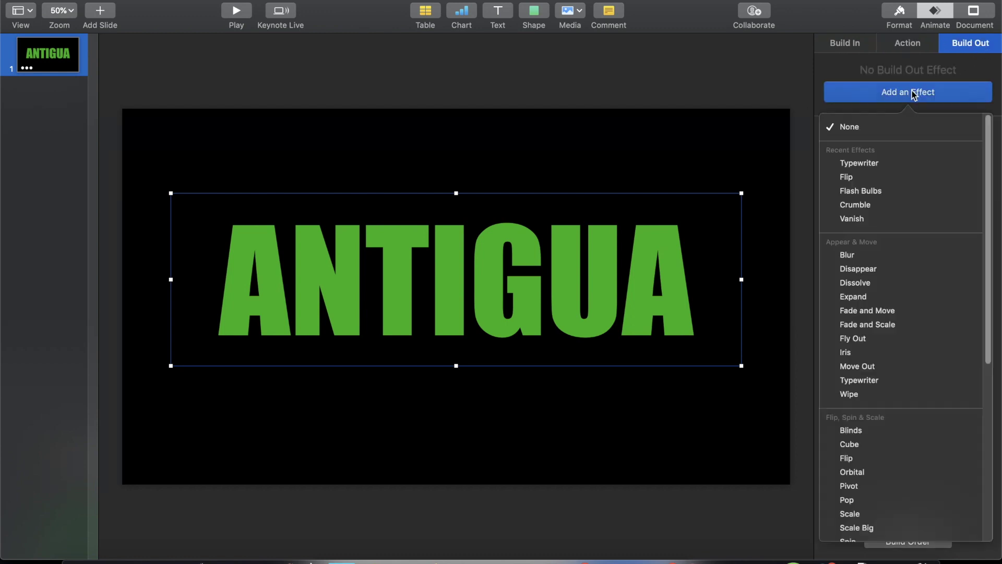
click(874, 296)
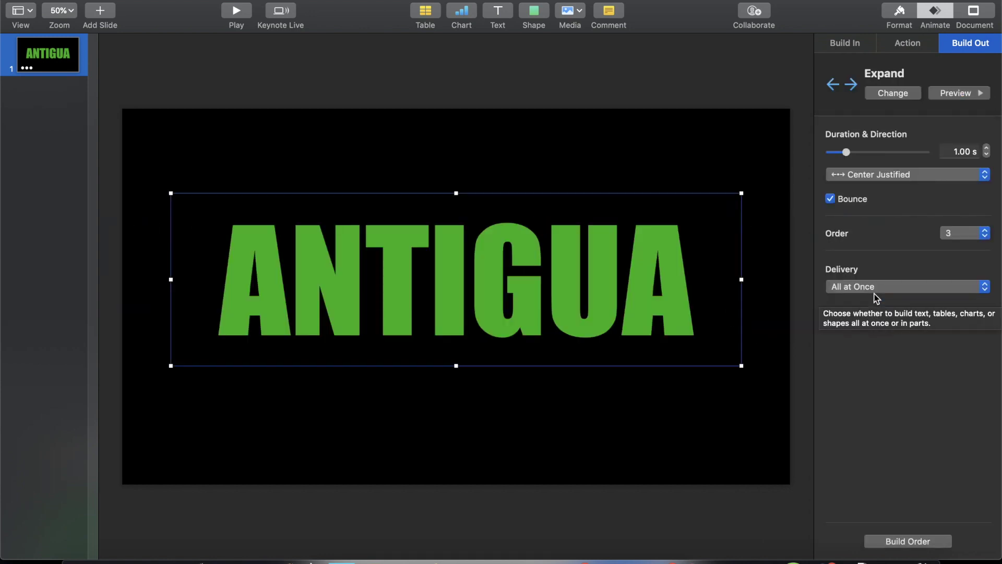
drag(846, 152, 856, 153)
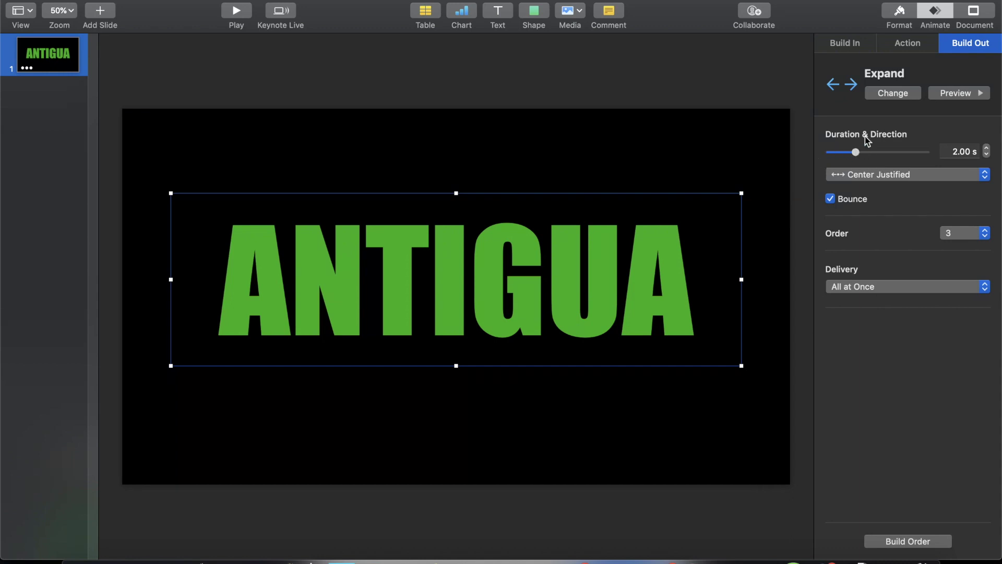
click(844, 45)
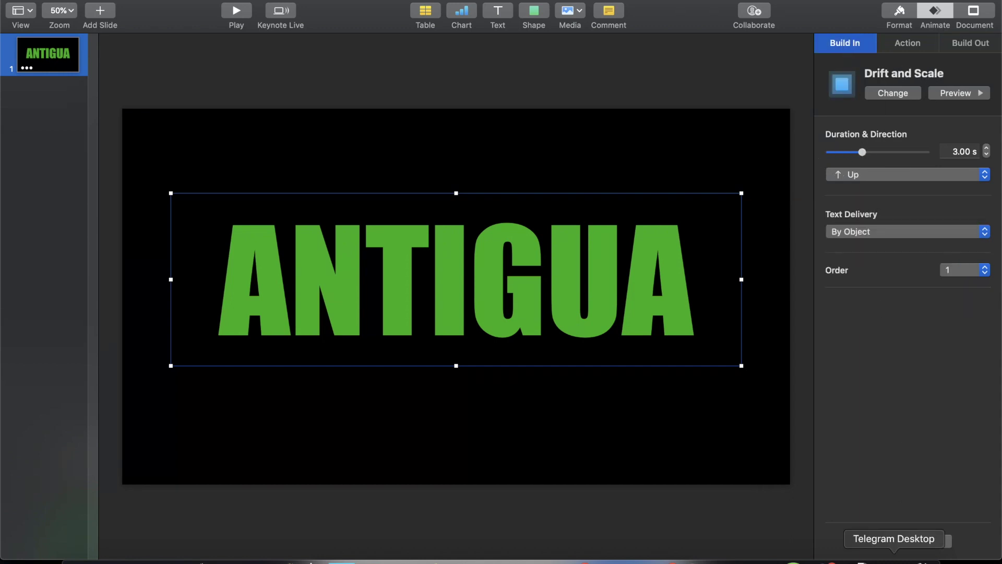
click(922, 542)
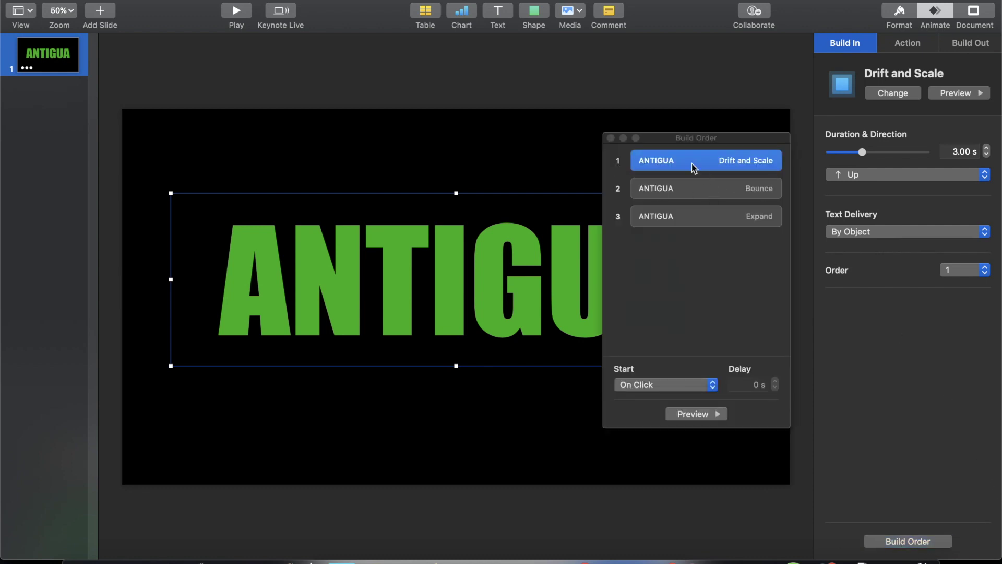
Start Drift and Scale After Transition, Bounce After Build 1, Expand After Build 2, and preview the sequence
click(671, 161)
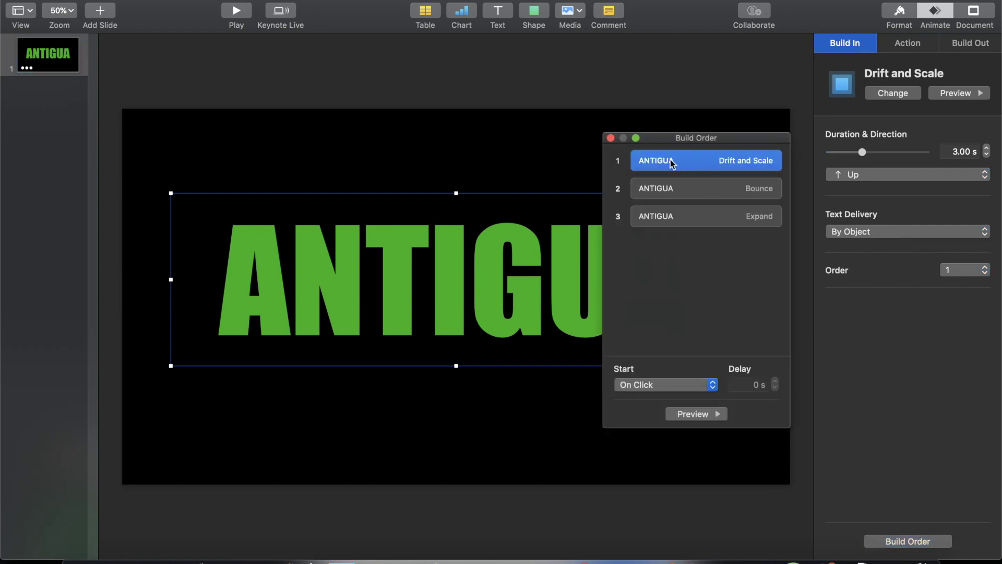
click(648, 384)
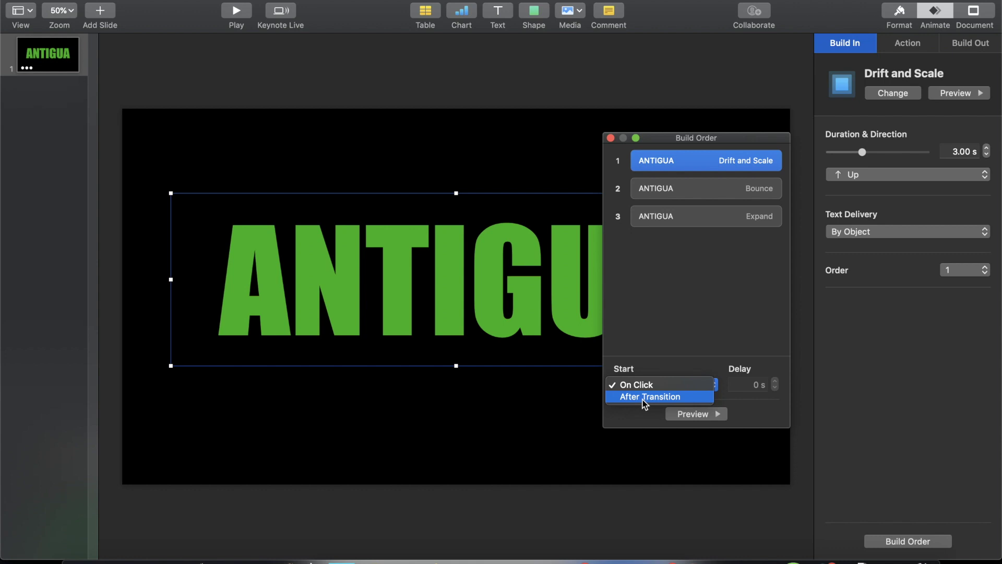
click(646, 397)
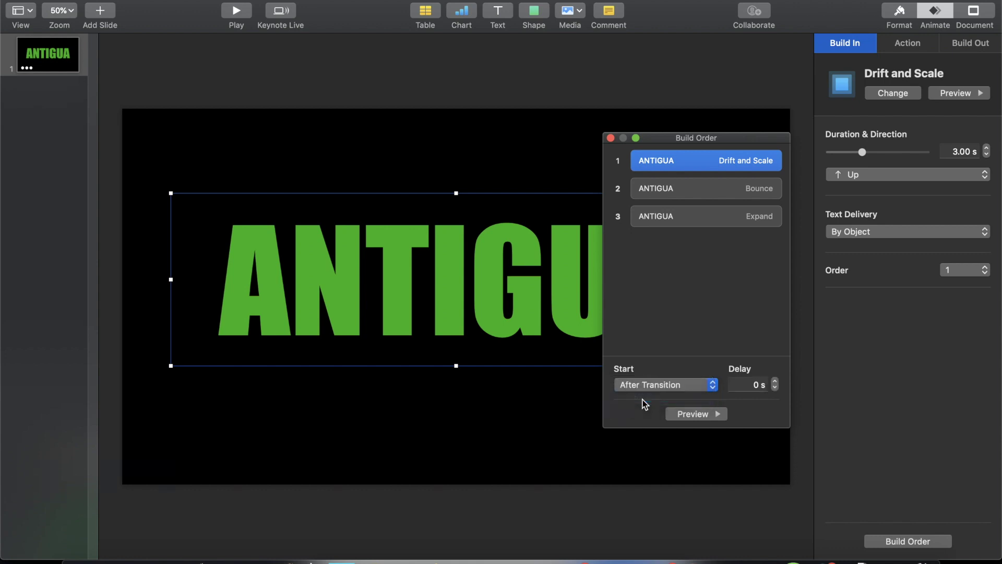
click(669, 189)
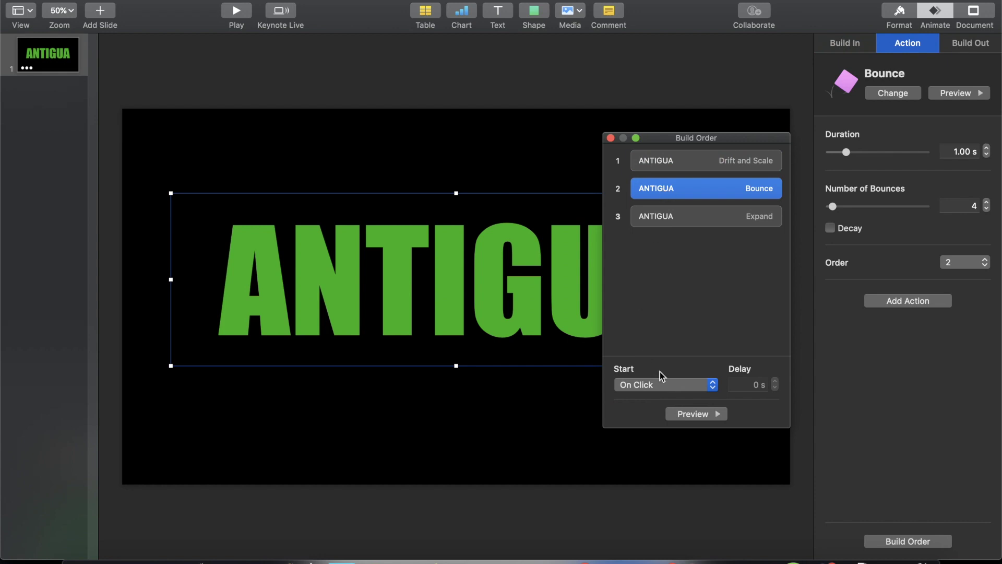
click(660, 384)
click(648, 397)
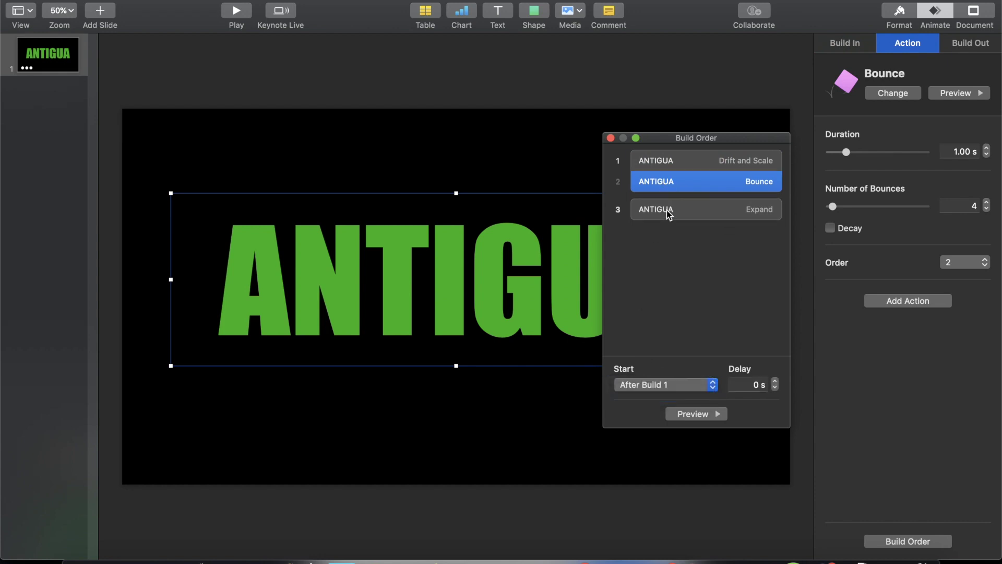
click(668, 211)
click(648, 387)
click(649, 398)
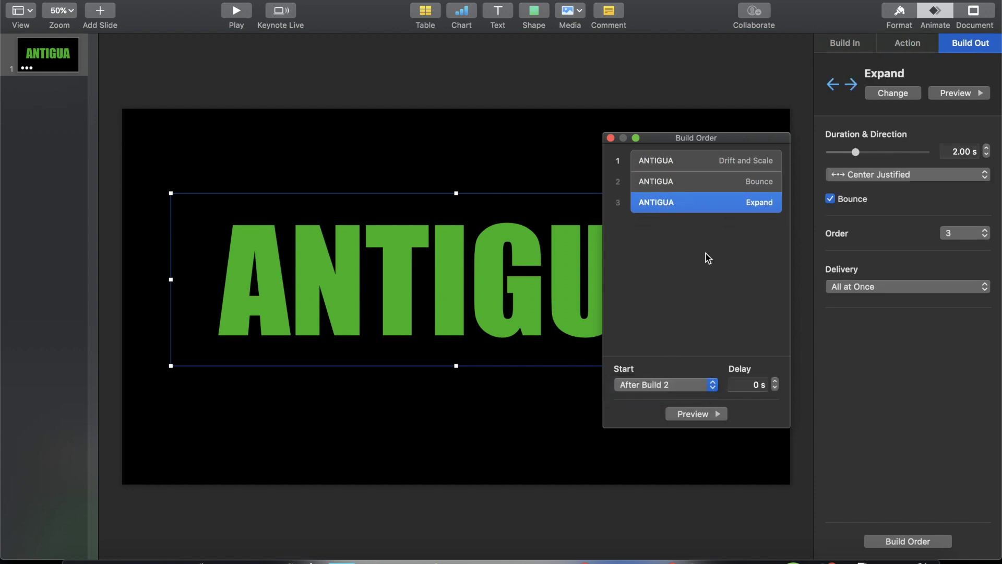
click(697, 417)
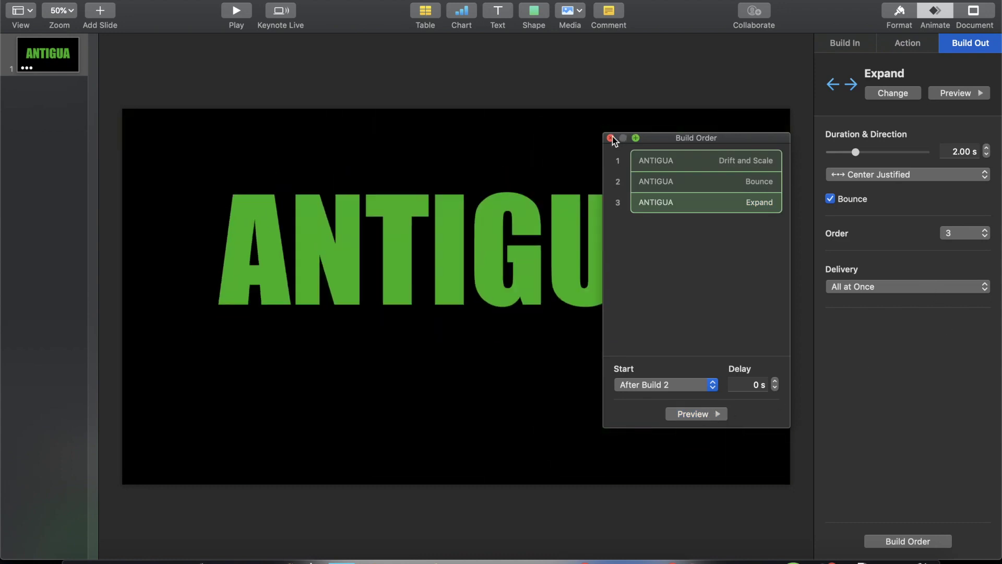
click(611, 137)
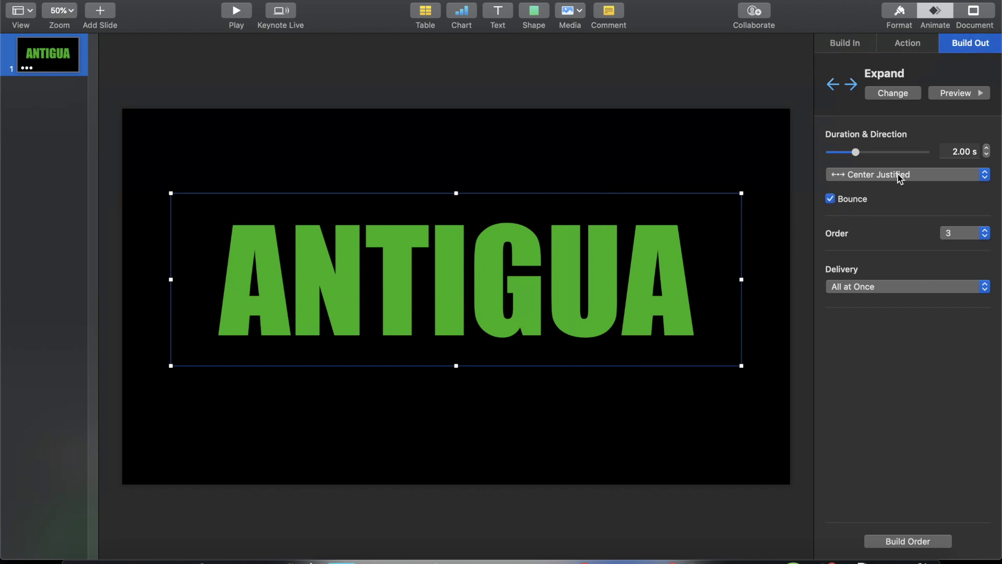
Review the ANTIGUA title's Pop action and turn off Bounce on its Expand build-out, then deselect it
click(908, 44)
click(963, 42)
click(957, 93)
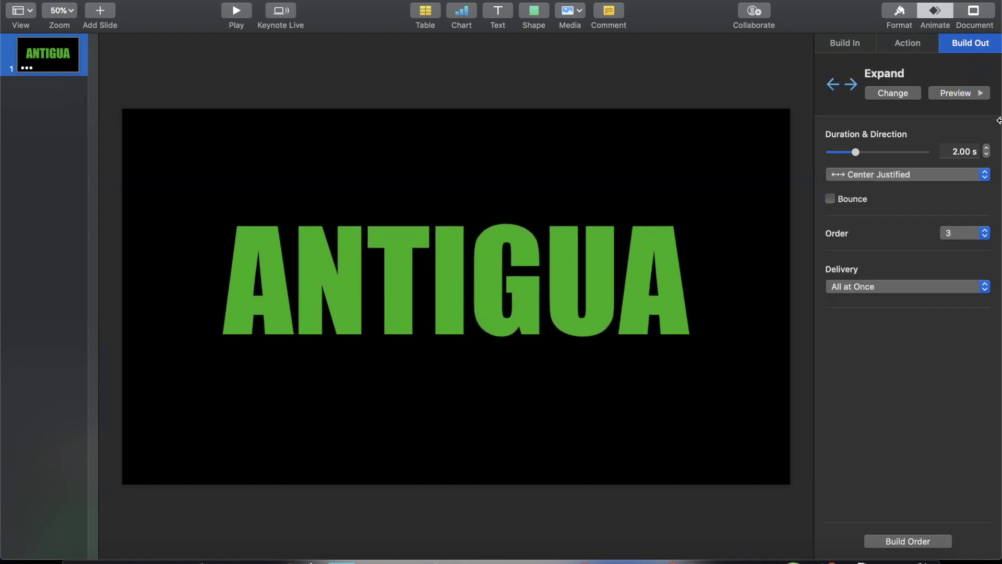
click(907, 43)
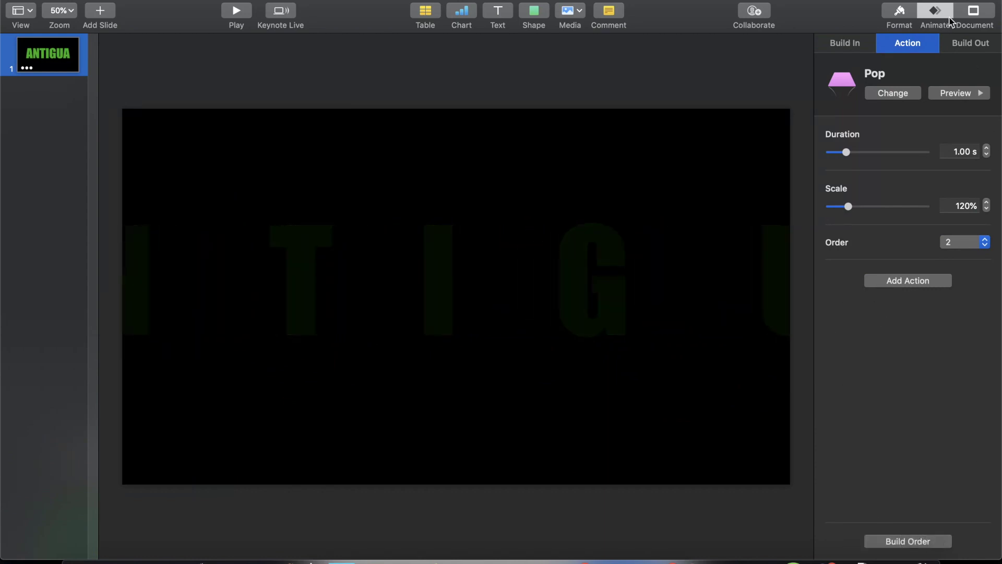
click(970, 46)
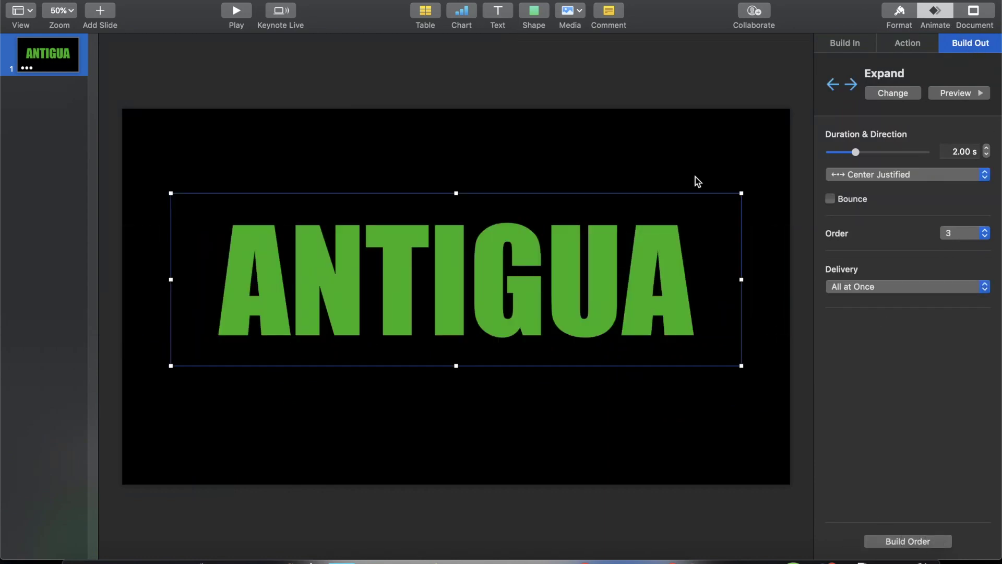
click(742, 144)
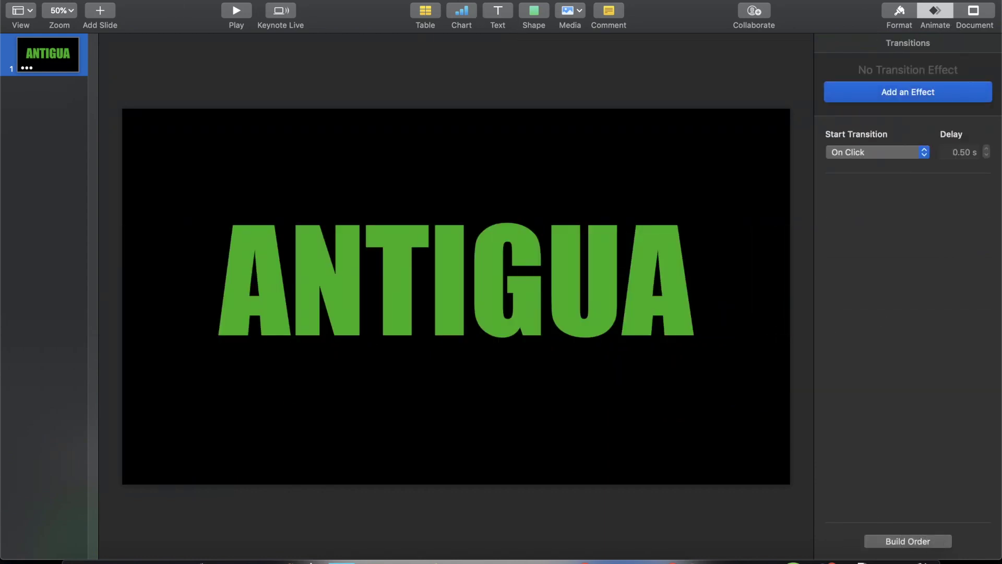
Choose a movie export of the slide with 1080p resolution
mouse_move(151, 124)
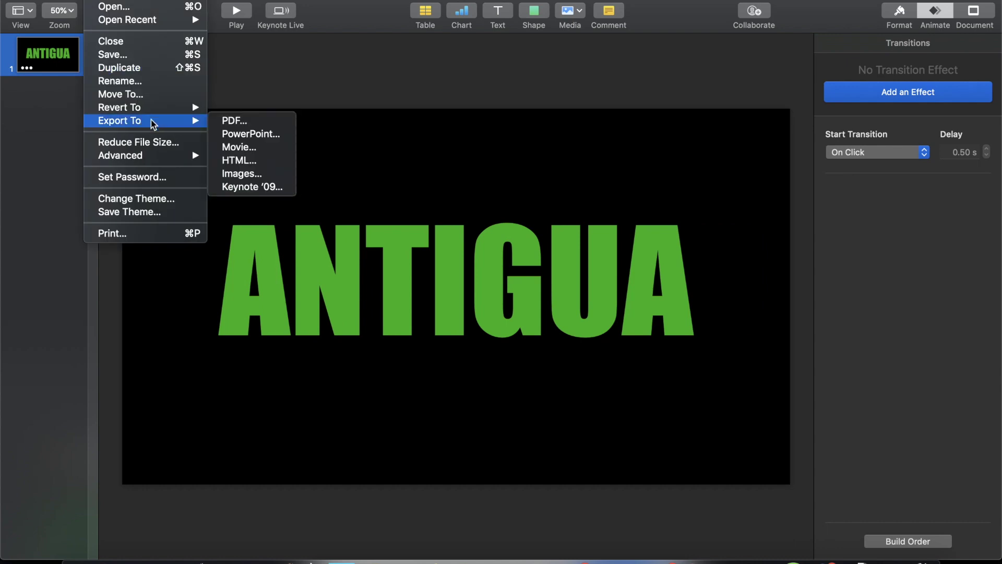
click(265, 147)
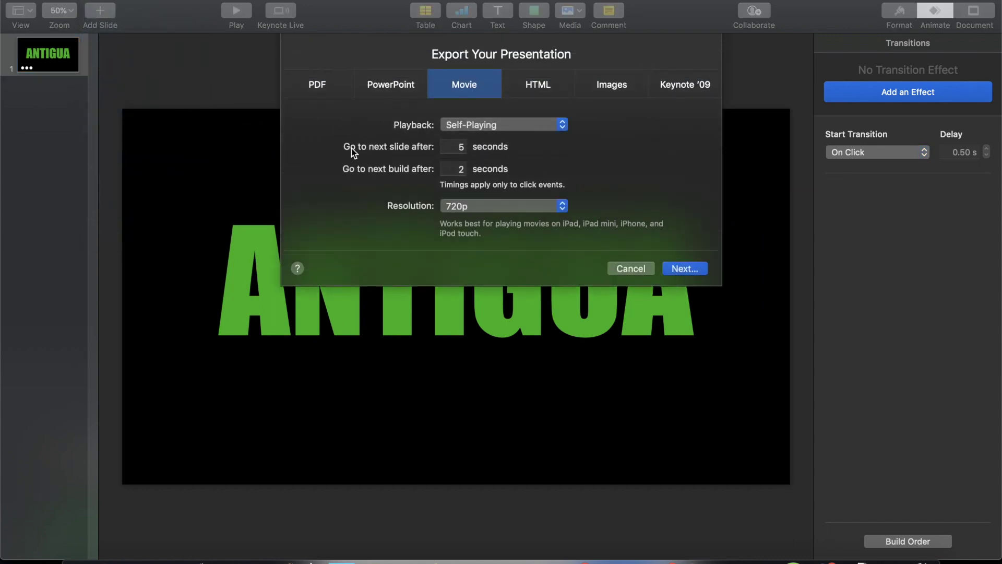
click(521, 206)
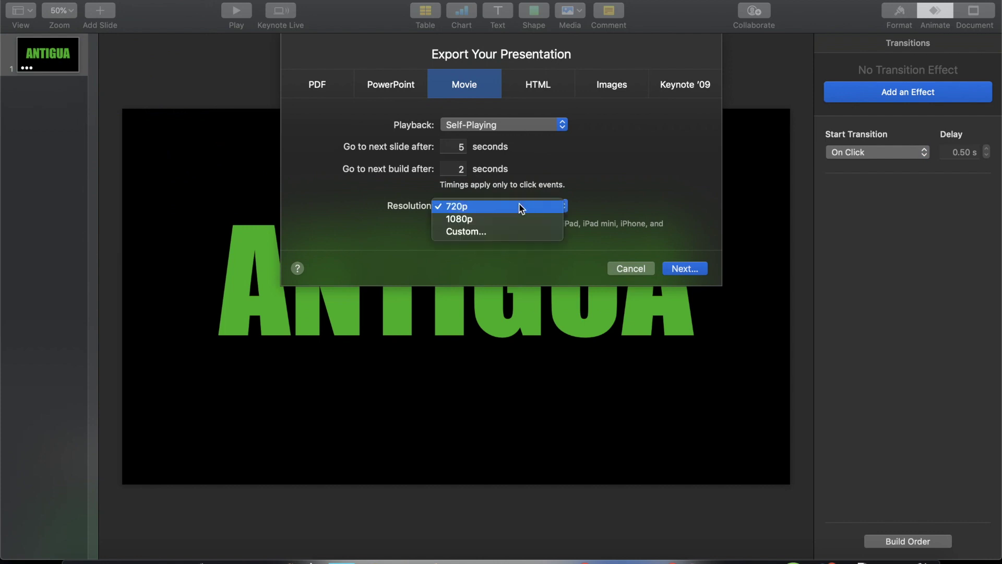
click(478, 219)
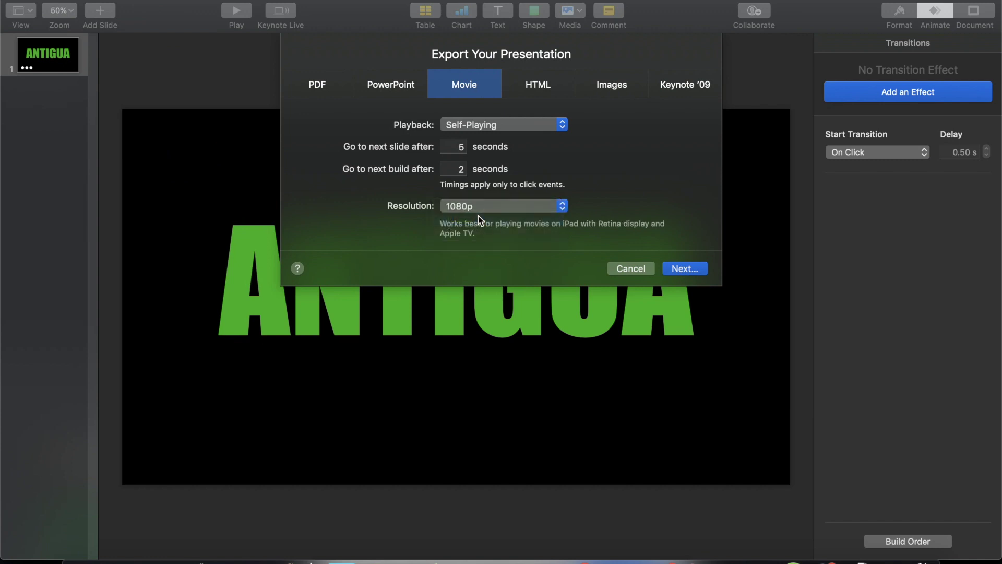
Save the movie as antigua on the Desktop, then return to iMovie
click(682, 268)
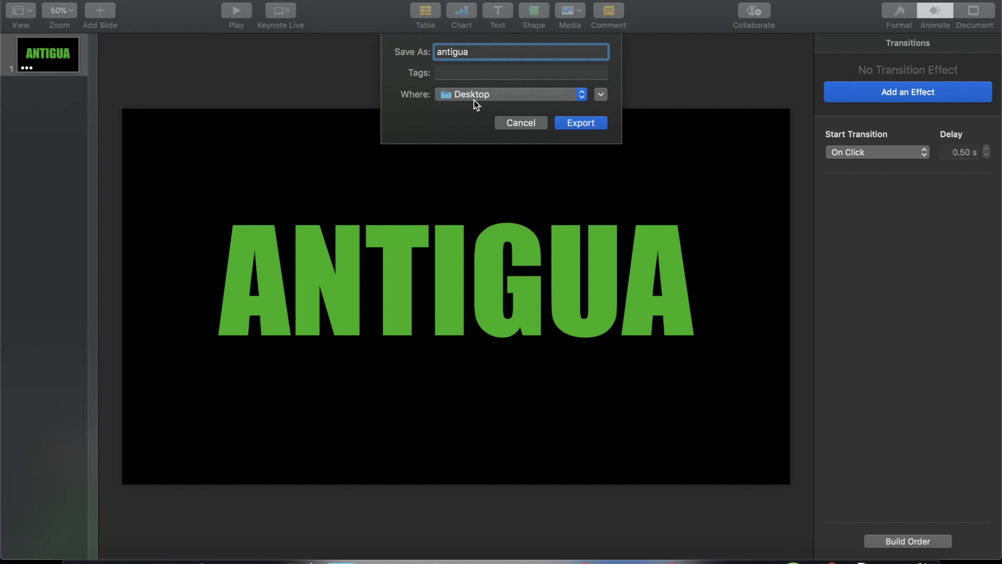
click(579, 122)
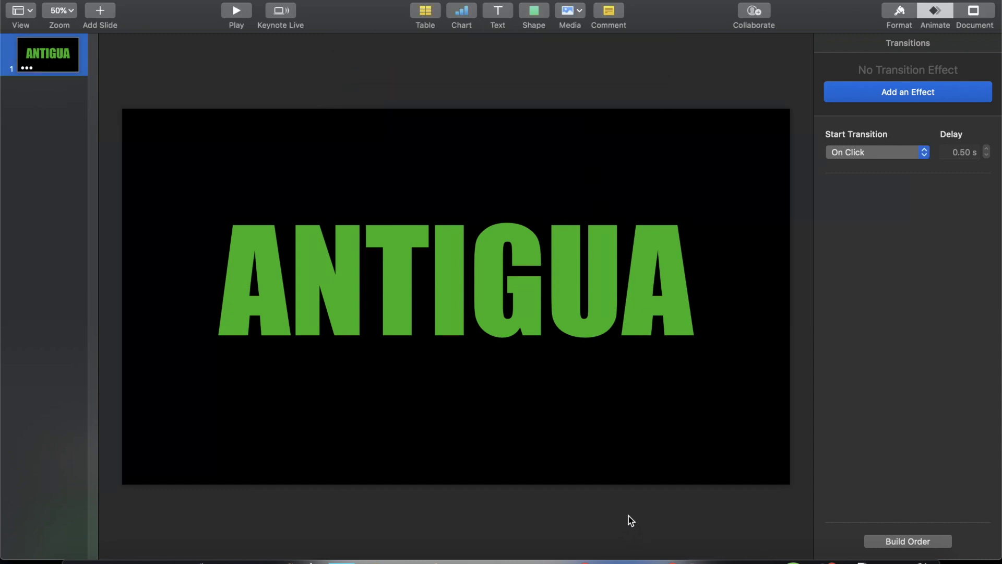
click(309, 554)
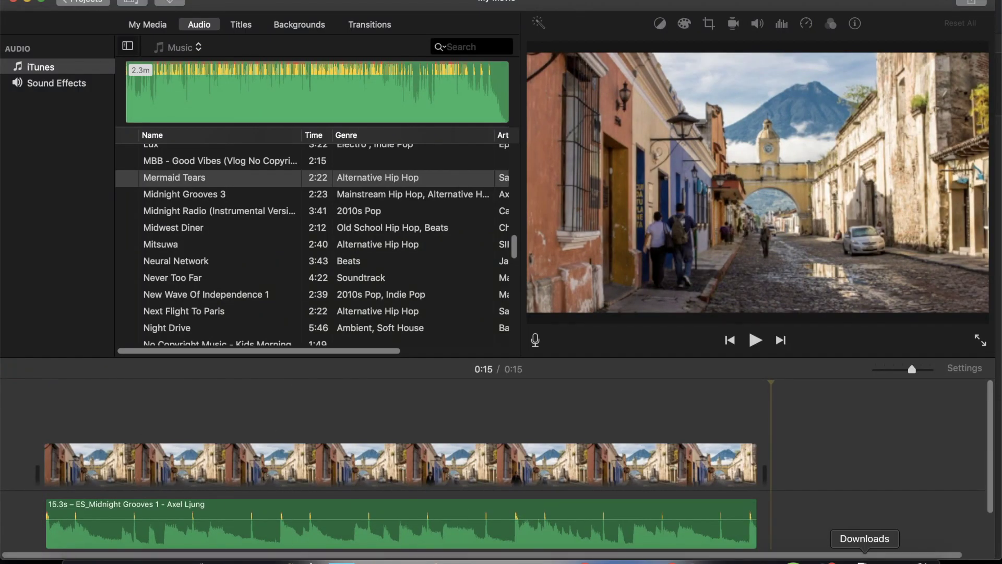
Drag the antigua movie from the Desktop onto the timeline above the street clip and select it
click(865, 560)
click(916, 137)
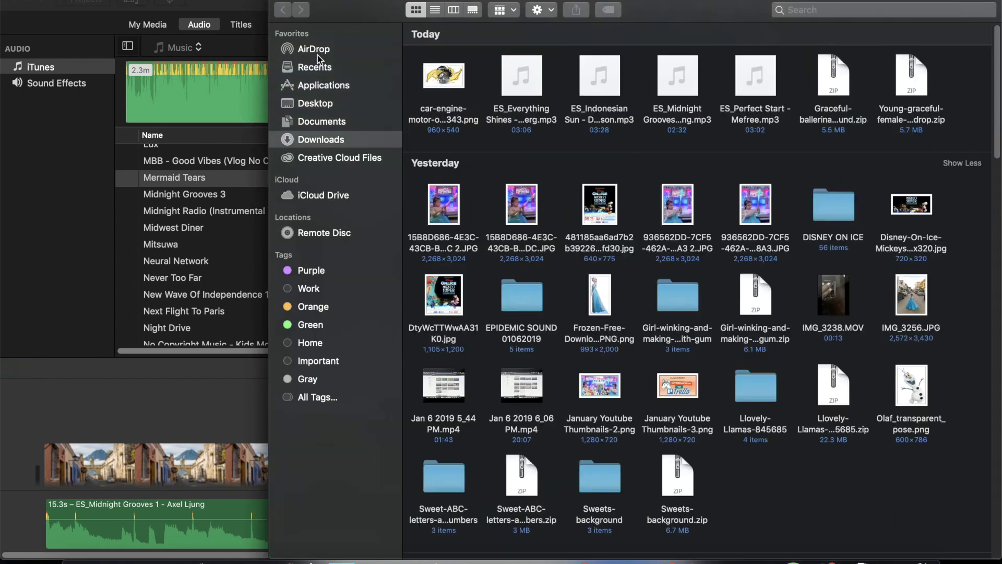
click(315, 104)
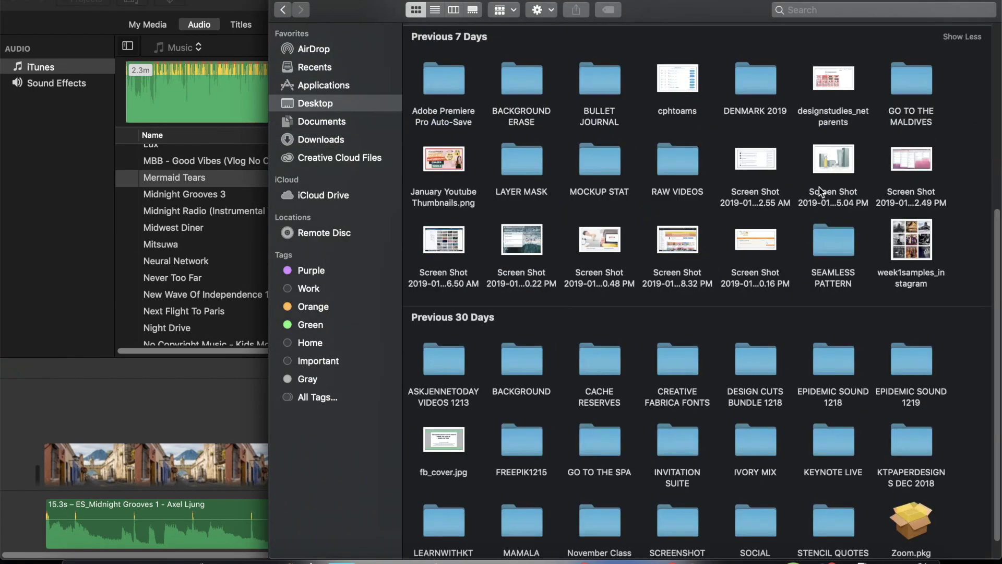
scroll(771, 196, up, 5)
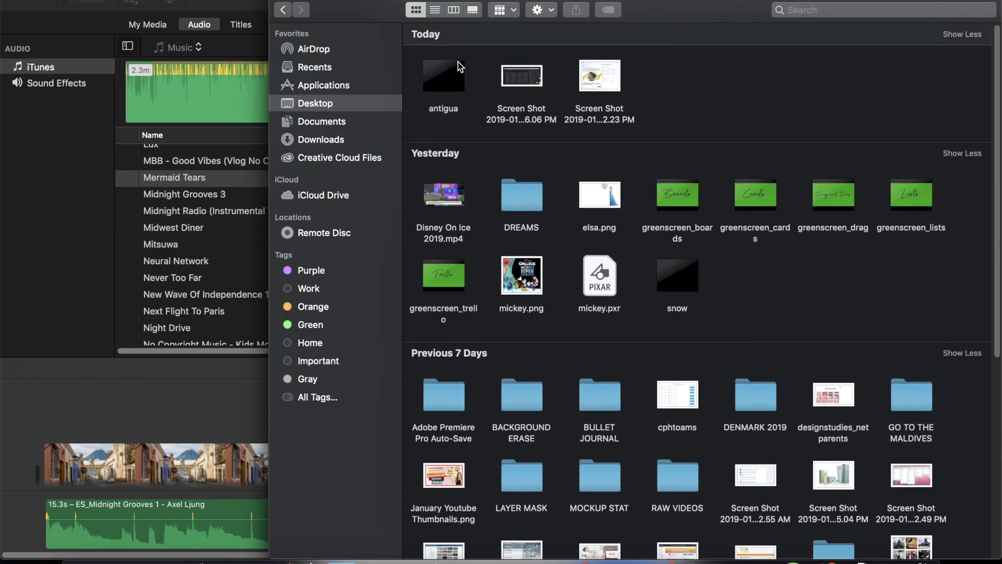
drag(456, 71, 159, 411)
click(418, 410)
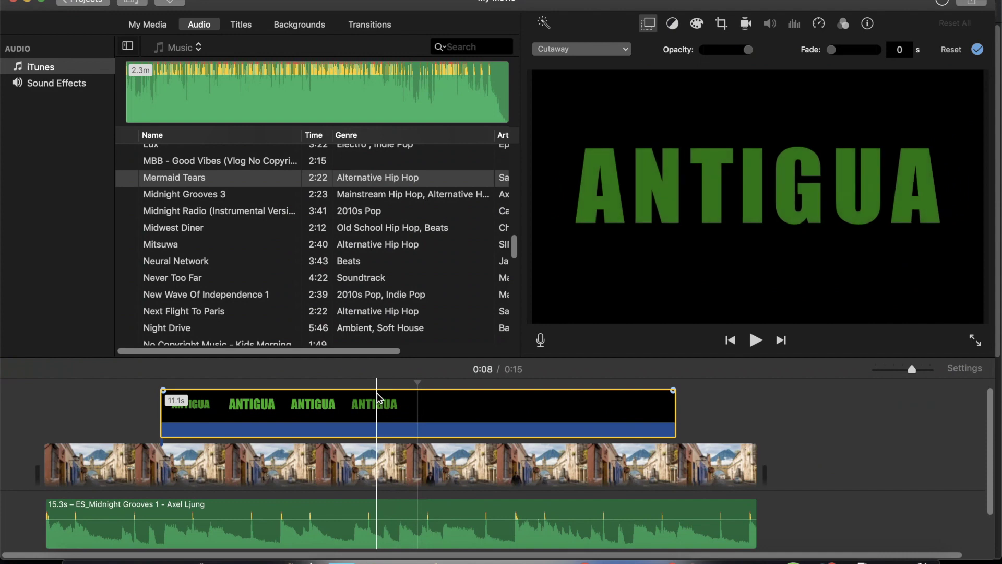
Split the ANTIGUA clip at 5 seconds and delete the empty right-hand 6.1 s part
right_click(393, 404)
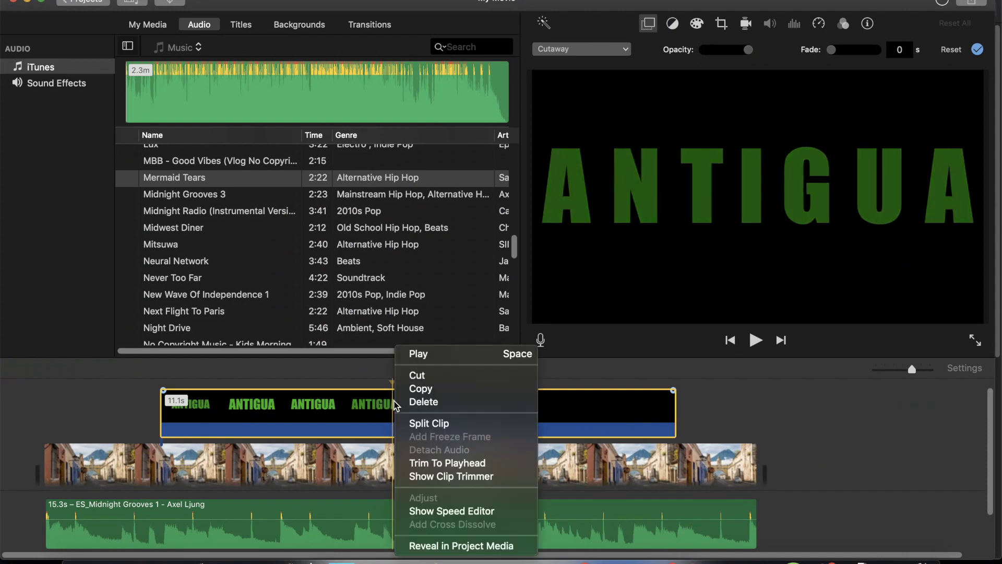
click(424, 417)
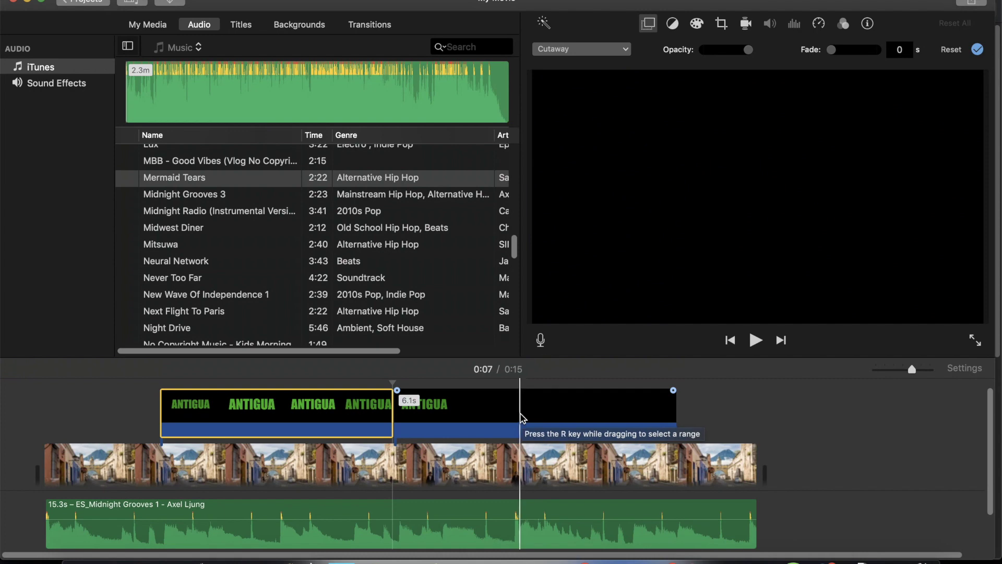
key(Delete)
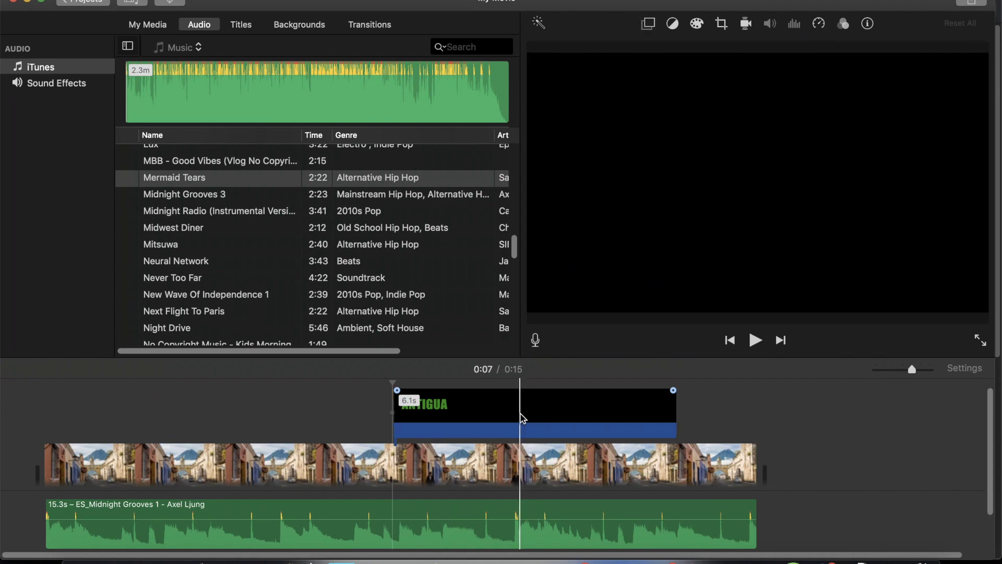
key(super+z)
key(Delete)
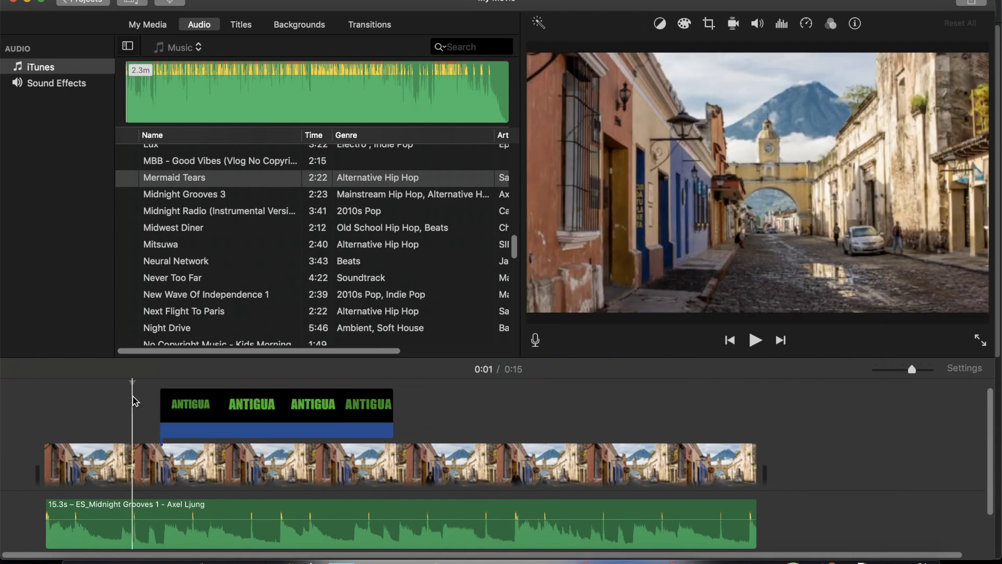
Play the project to check the trimmed title, then reselect the ANTIGUA clip
click(760, 340)
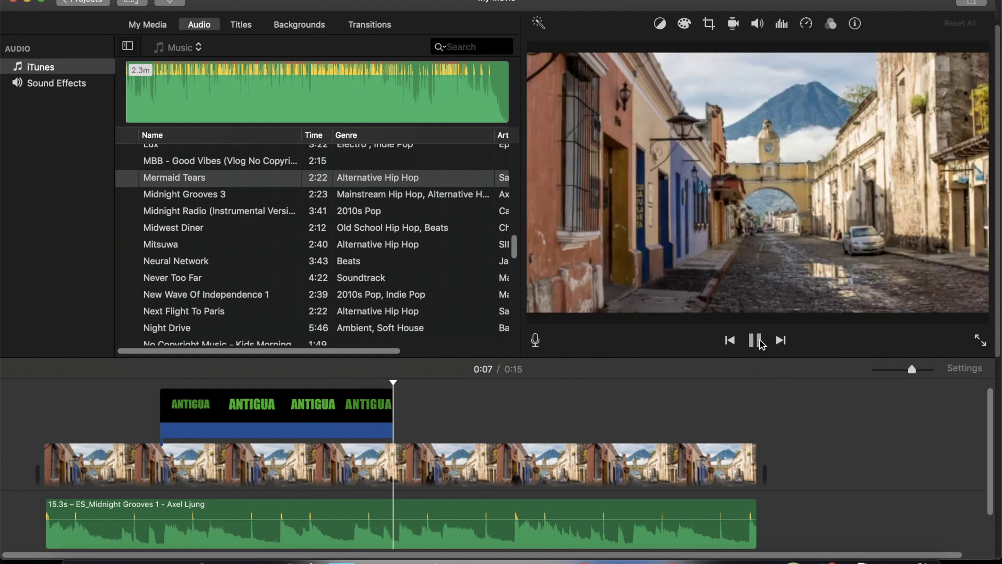
click(759, 341)
click(342, 421)
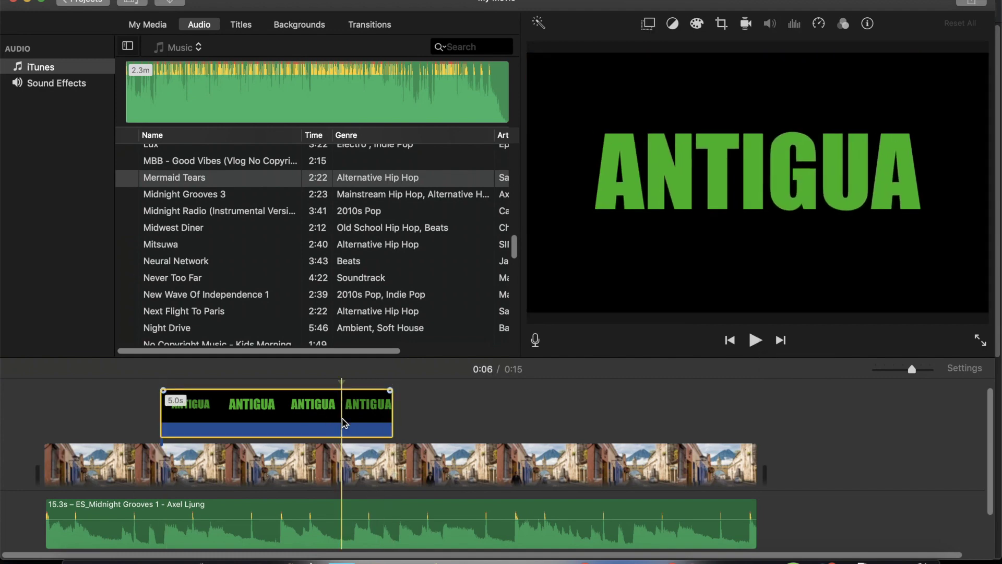
Set the ANTIGUA clip's video overlay mode to Green/Blue Screen
scroll(342, 422, up, 1)
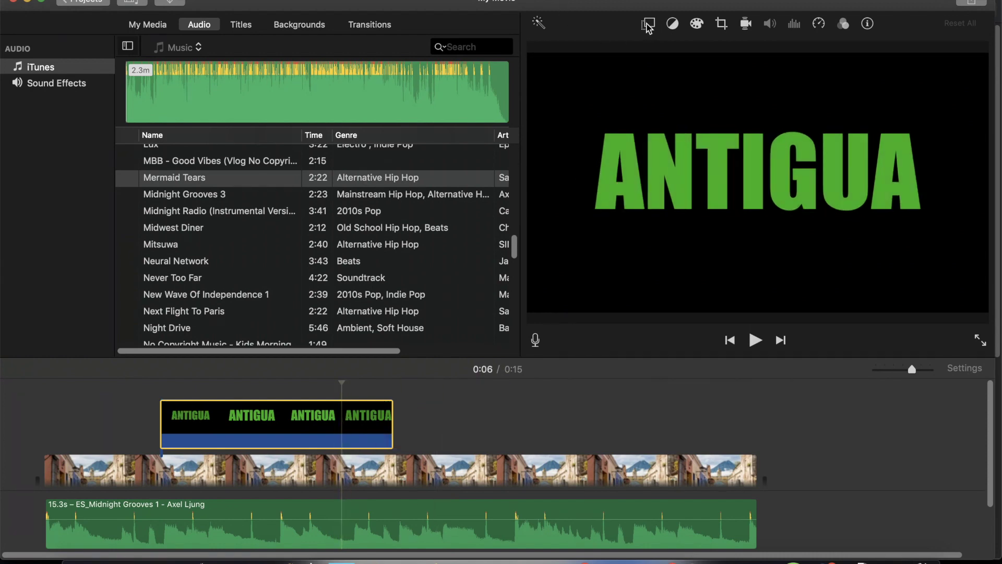
click(649, 23)
click(605, 49)
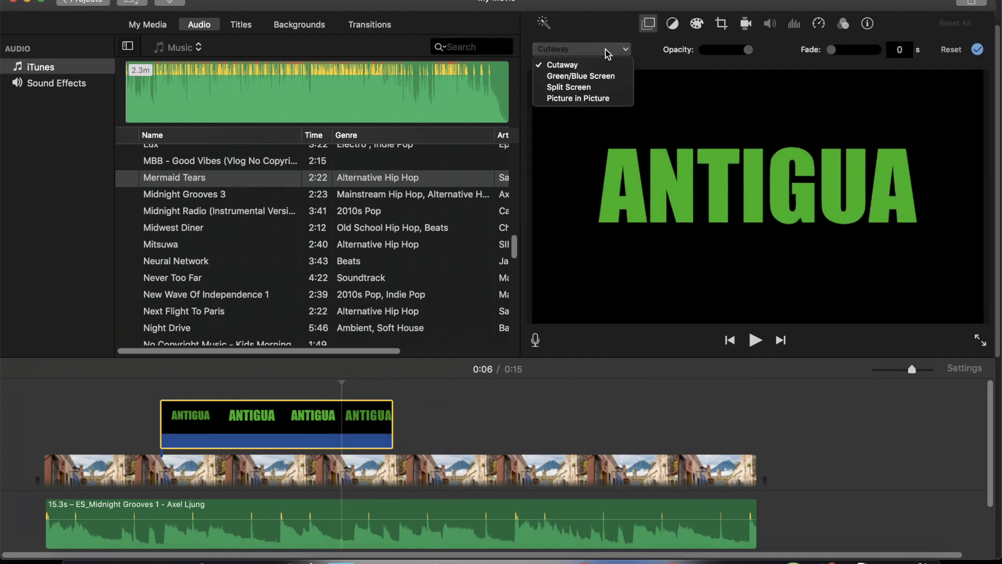
click(597, 76)
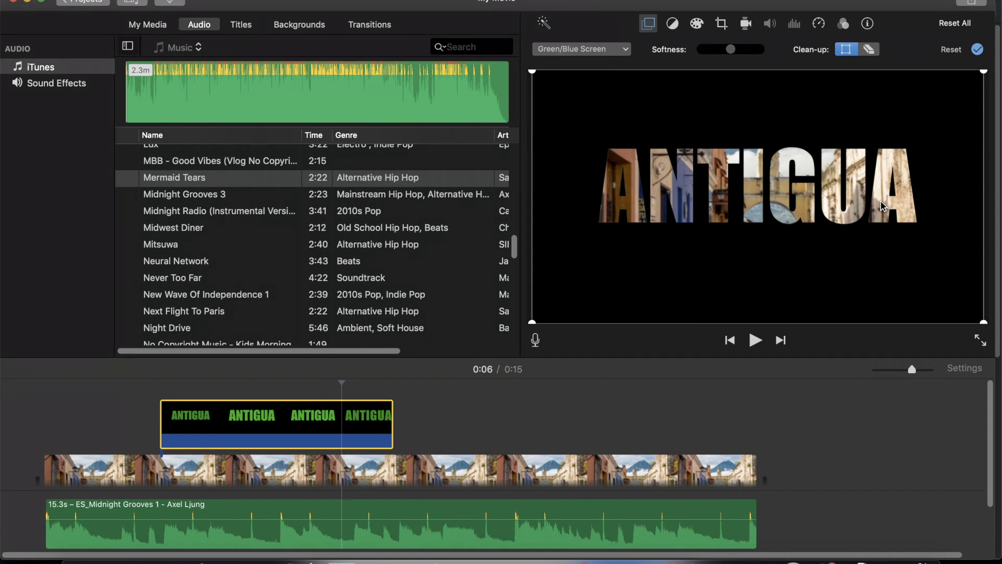
Preview the keyed title over the street footage from 0:02
click(142, 402)
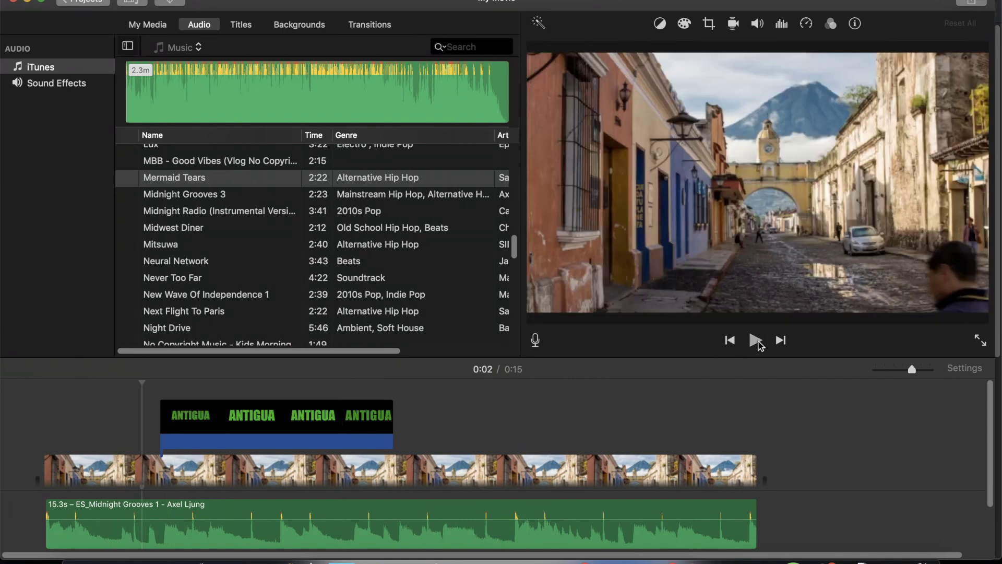
click(755, 340)
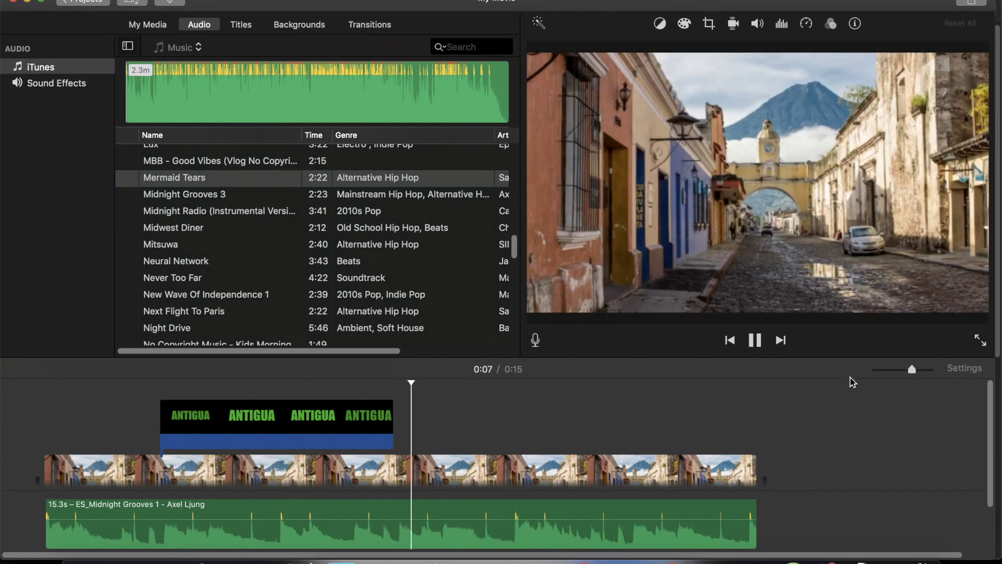
key(space)
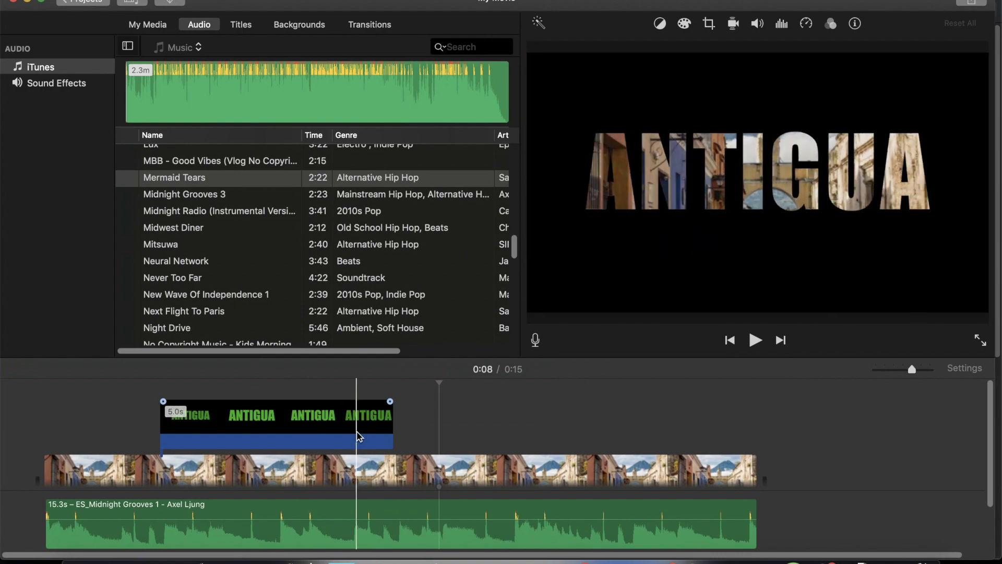
Switch the ANTIGUA overlay's green-screen Clean-up to the eraser, then bring Keynote forward
click(357, 436)
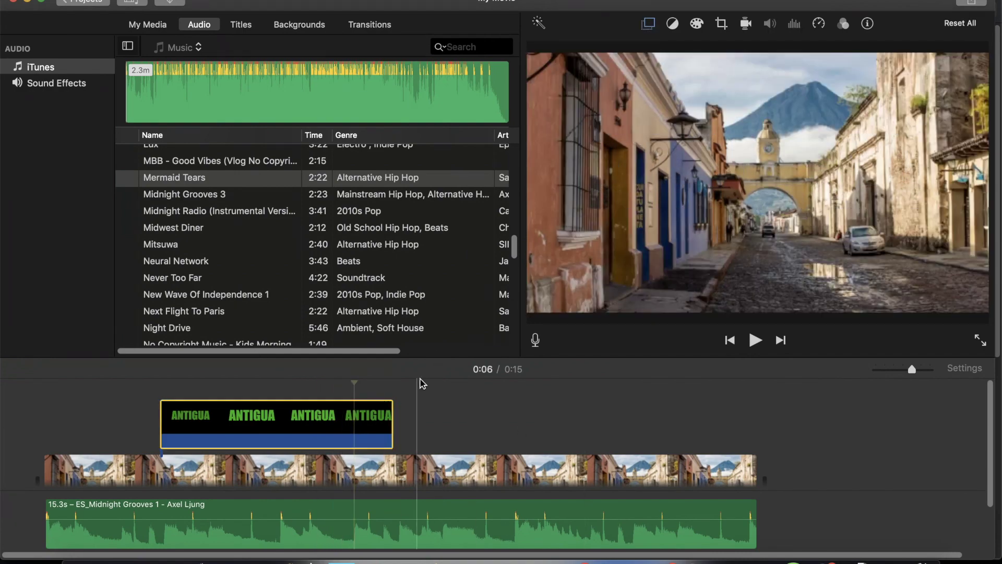
click(647, 23)
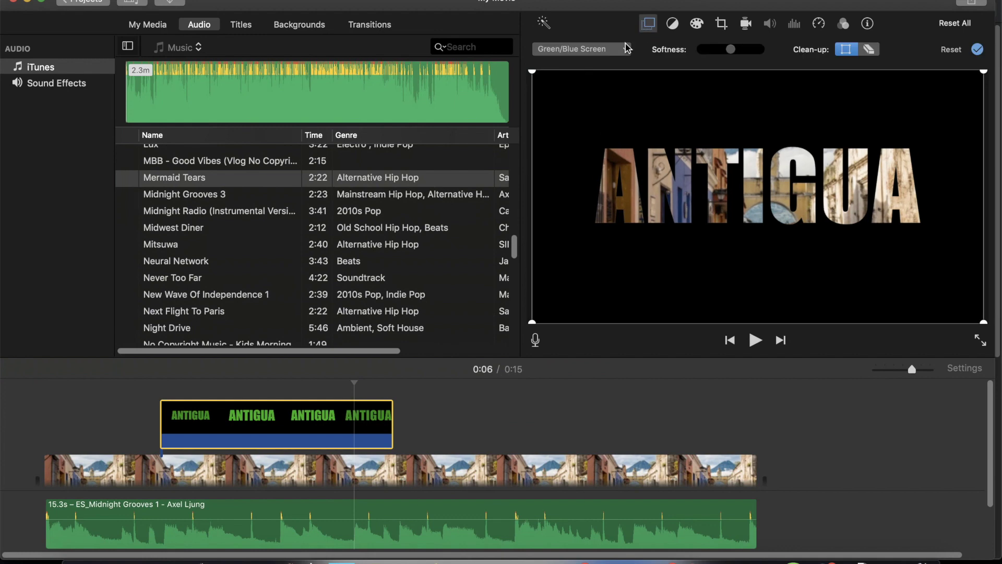
click(870, 49)
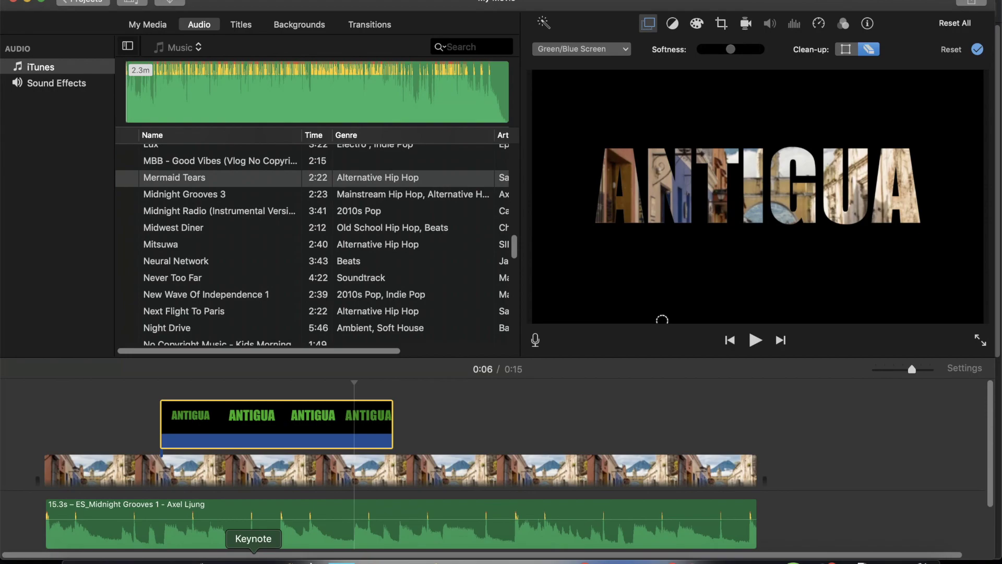
click(253, 556)
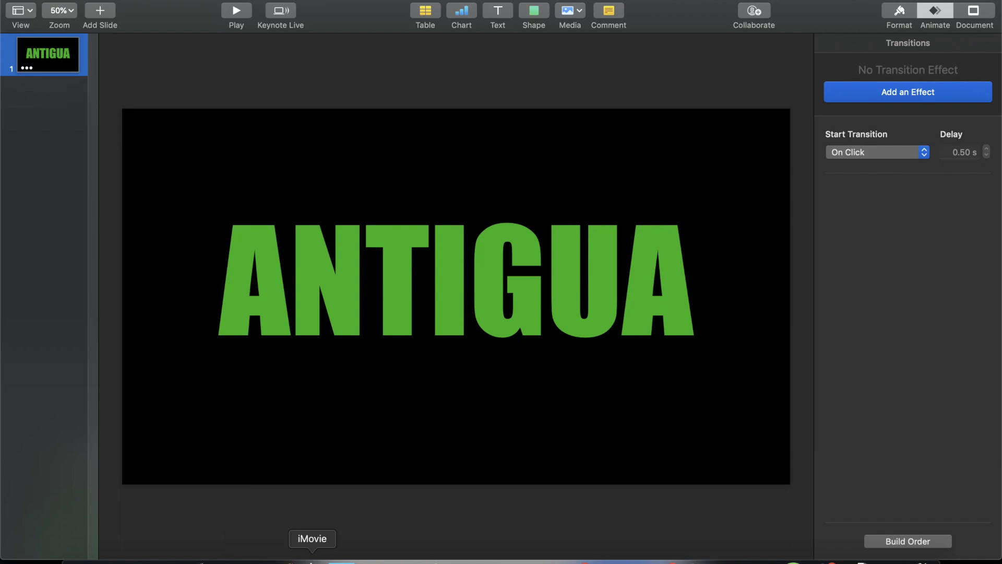
Bring iMovie back in front of the Keynote slide, via the iMovie Dock icon
click(312, 561)
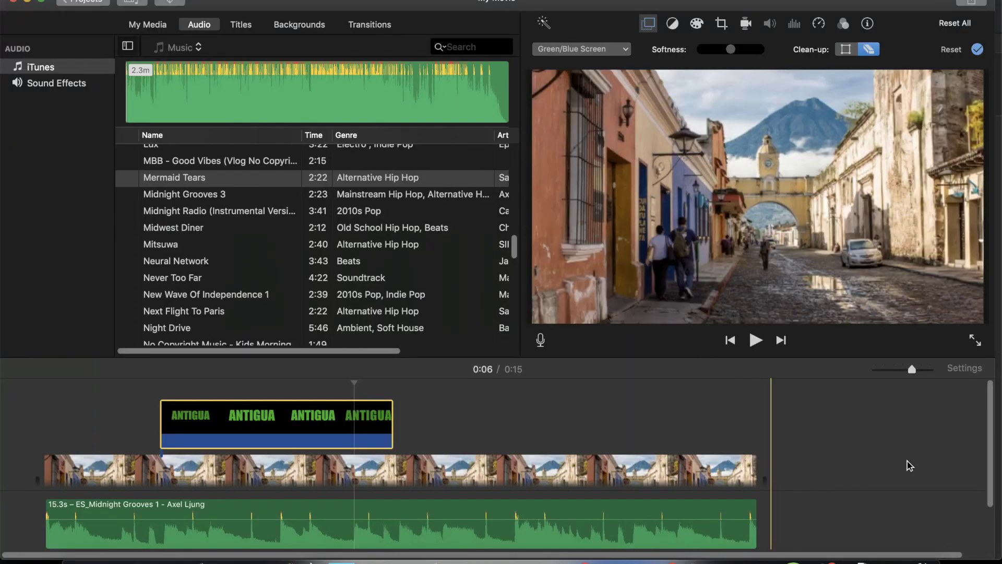